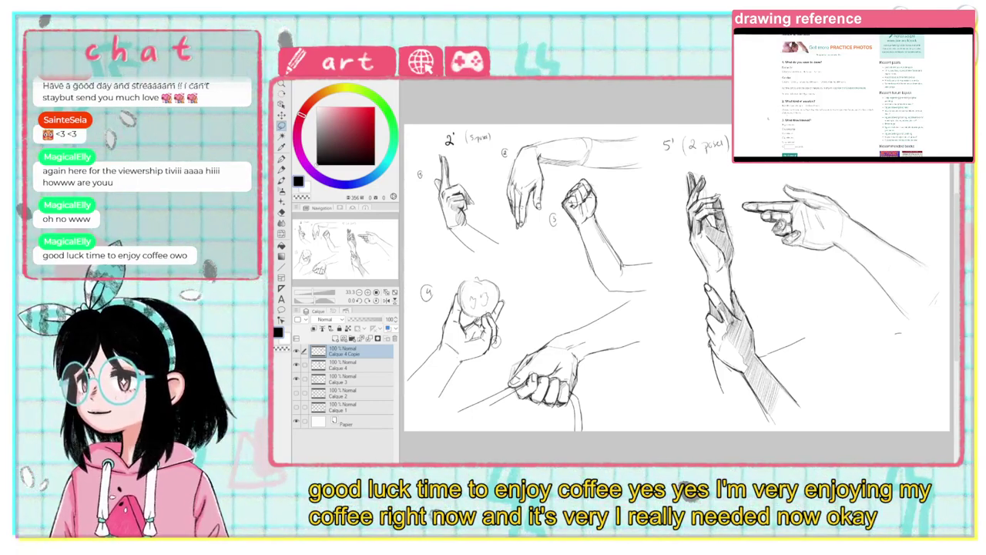
# Step: Add a new layer above "Calque 4 Copie" and hide all the older hand-sketch layers
pyautogui.scroll(-2, 853, 94)
pyautogui.scroll(2, 853, 94)
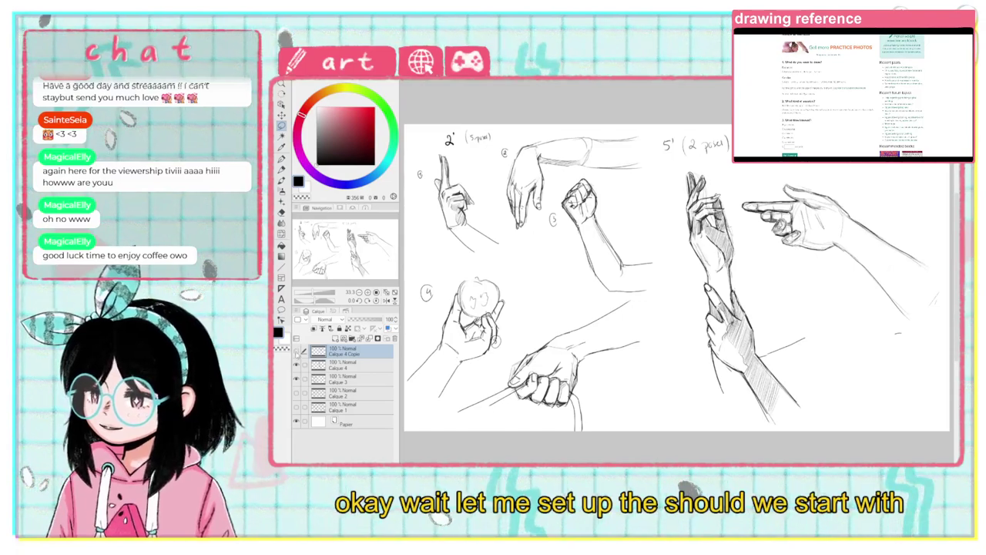
pyautogui.click(337, 340)
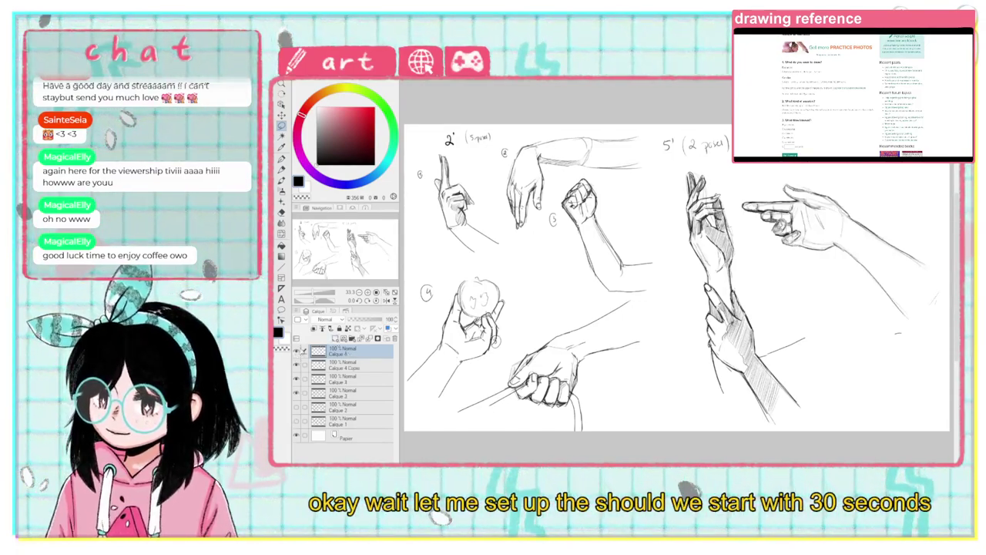
pyautogui.click(297, 364)
pyautogui.click(297, 379)
pyautogui.click(296, 379)
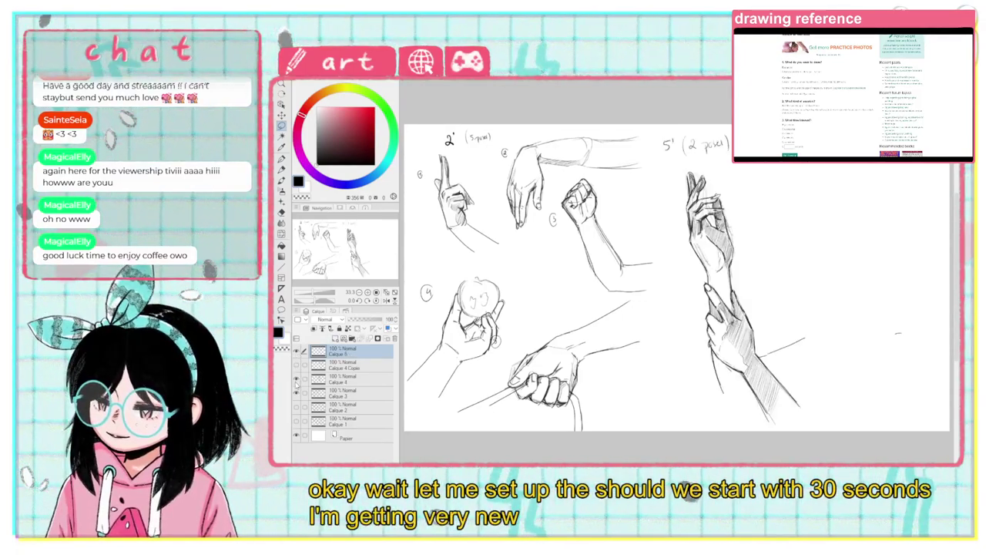
pyautogui.click(296, 392)
pyautogui.click(296, 379)
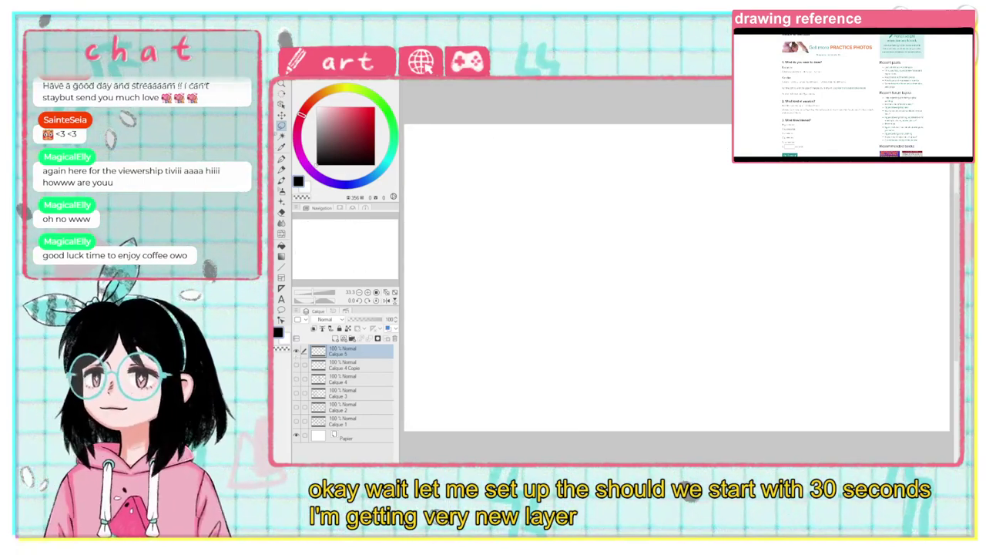
# Step: Examine the hand-practice session options on the drawing reference page
pyautogui.scroll(2, 853, 96)
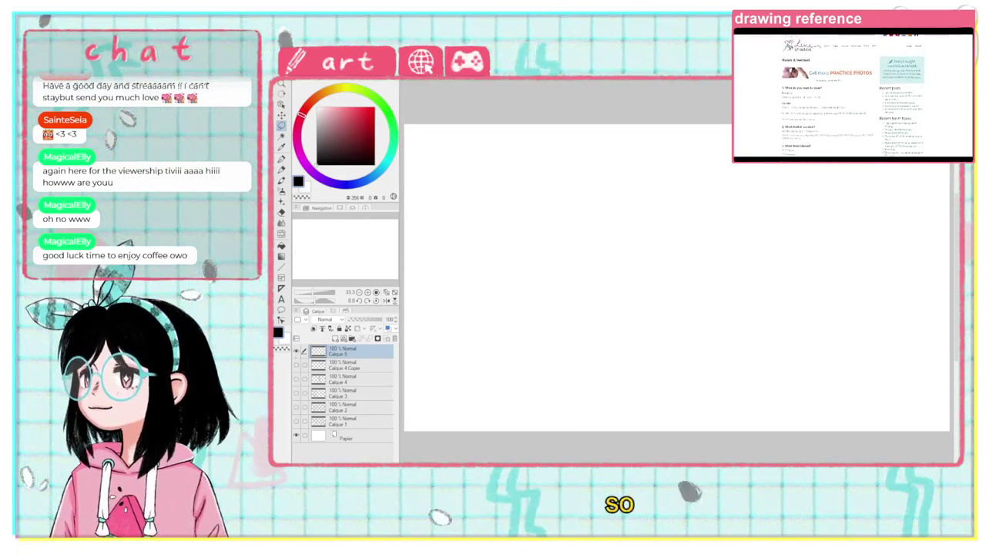
pyautogui.scroll(-3, 853, 96)
pyautogui.scroll(-1, 853, 96)
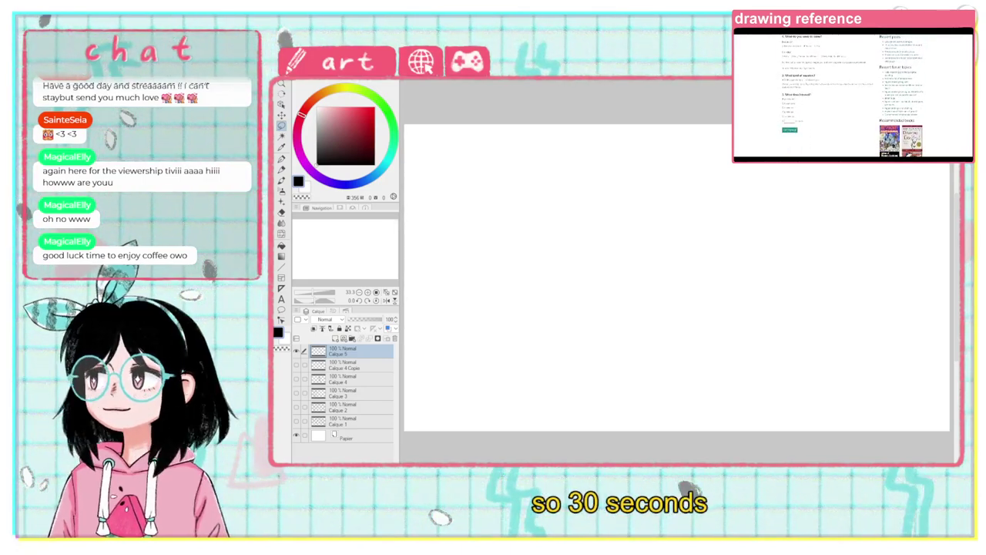
pyautogui.scroll(5, 853, 96)
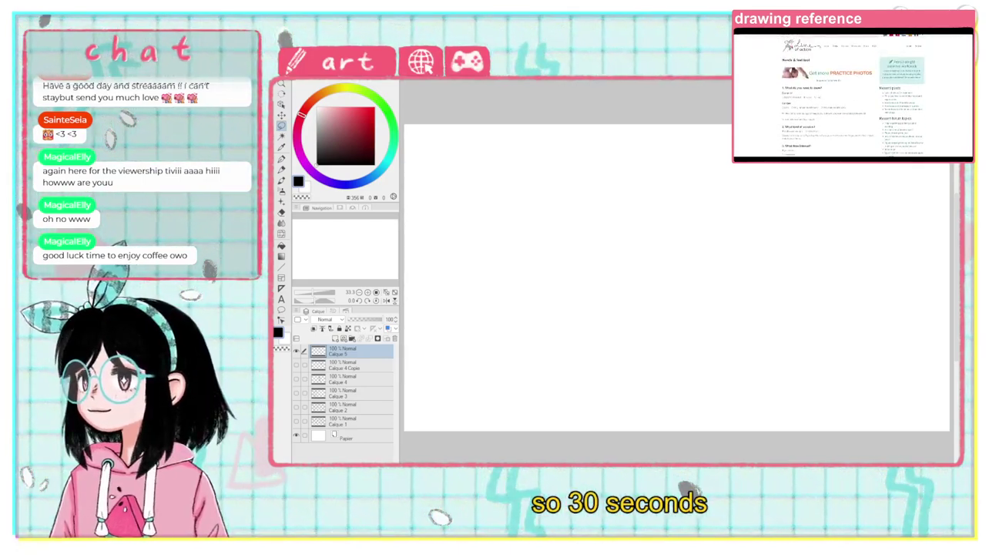
pyautogui.scroll(-2, 853, 96)
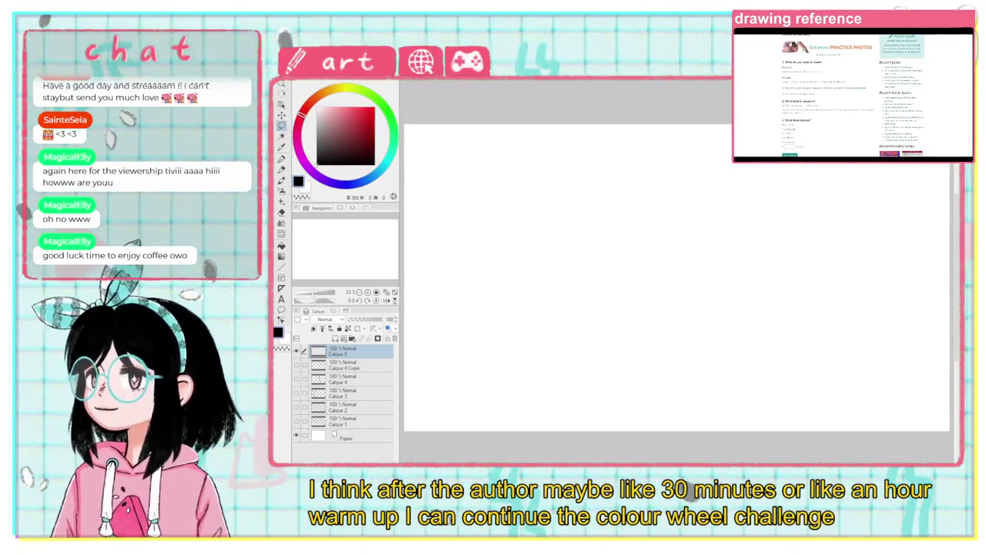
pyautogui.scroll(3, 853, 95)
pyautogui.scroll(-3, 853, 95)
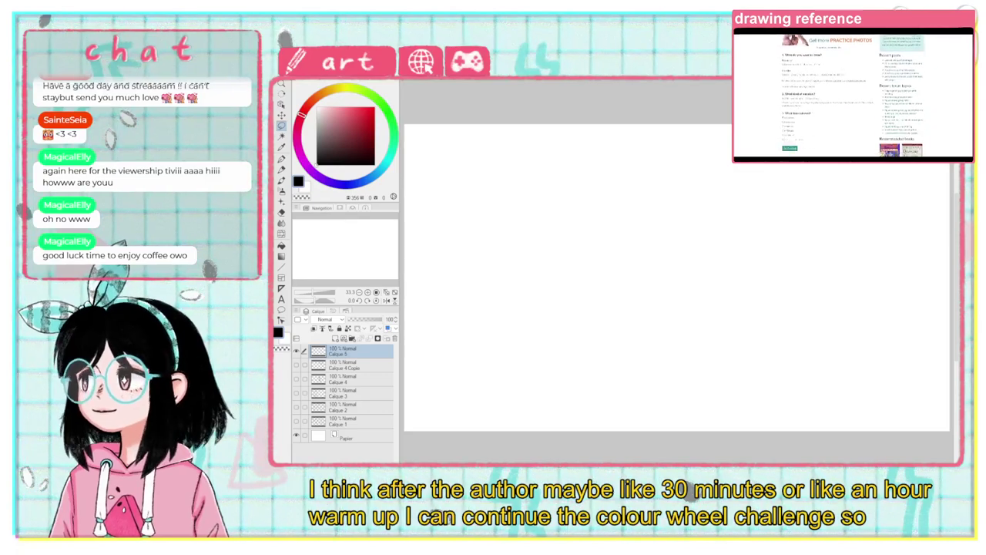
pyautogui.scroll(3, 853, 94)
pyautogui.scroll(-6, 853, 95)
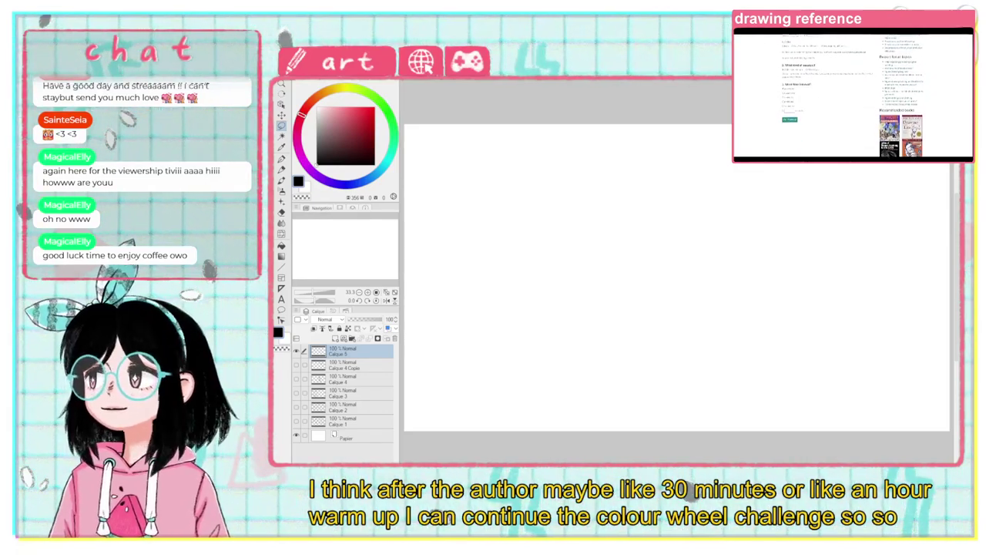
pyautogui.scroll(6, 853, 95)
pyautogui.scroll(-1, 853, 96)
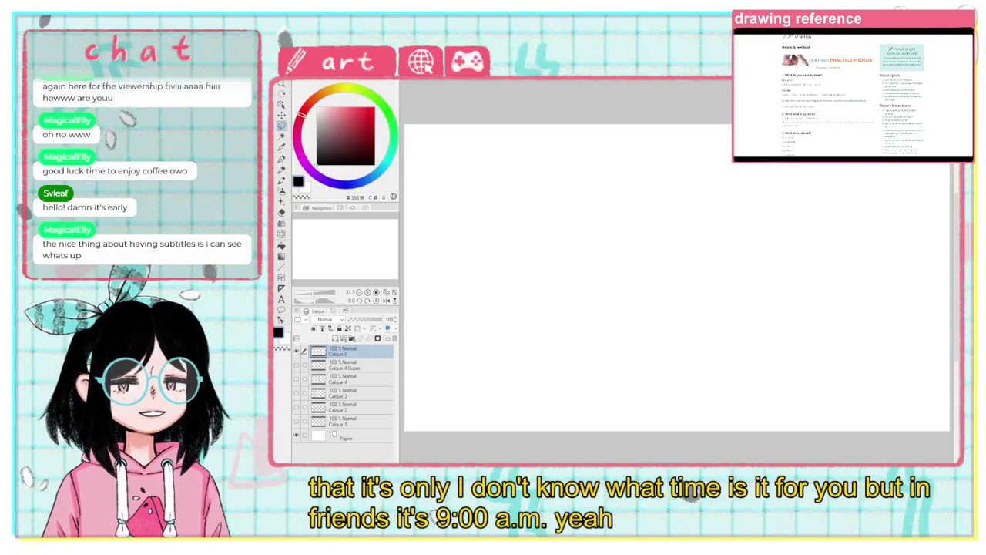
pyautogui.scroll(1, 764, 148)
pyautogui.scroll(-1, 764, 147)
pyautogui.scroll(2, 764, 147)
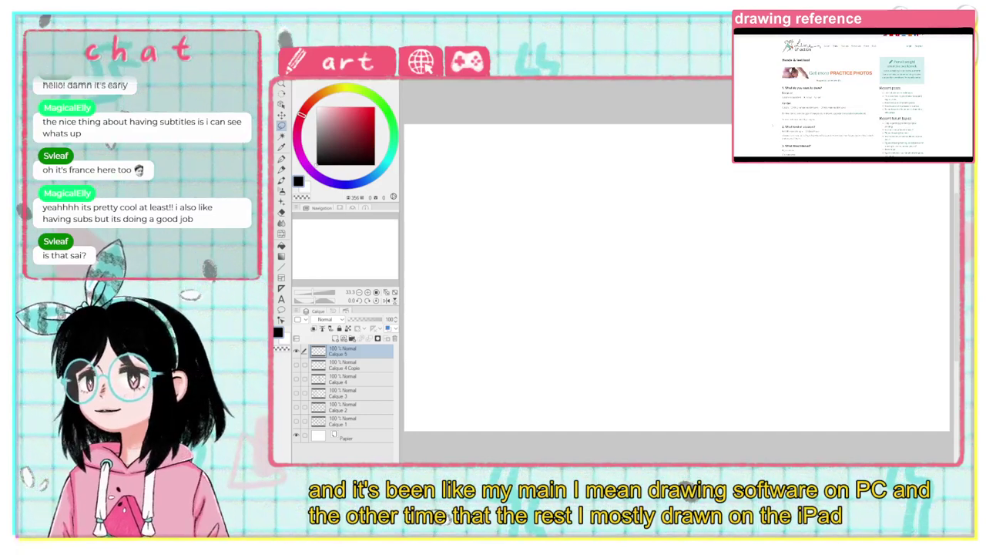
pyautogui.scroll(-5, 772, 126)
pyautogui.scroll(4, 771, 129)
pyautogui.scroll(-3, 770, 133)
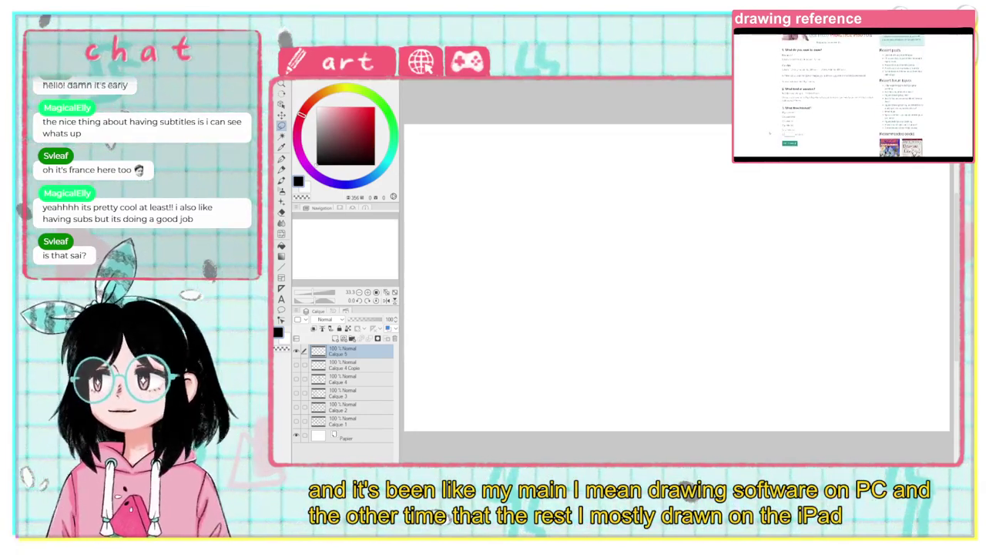
pyautogui.scroll(2, 853, 96)
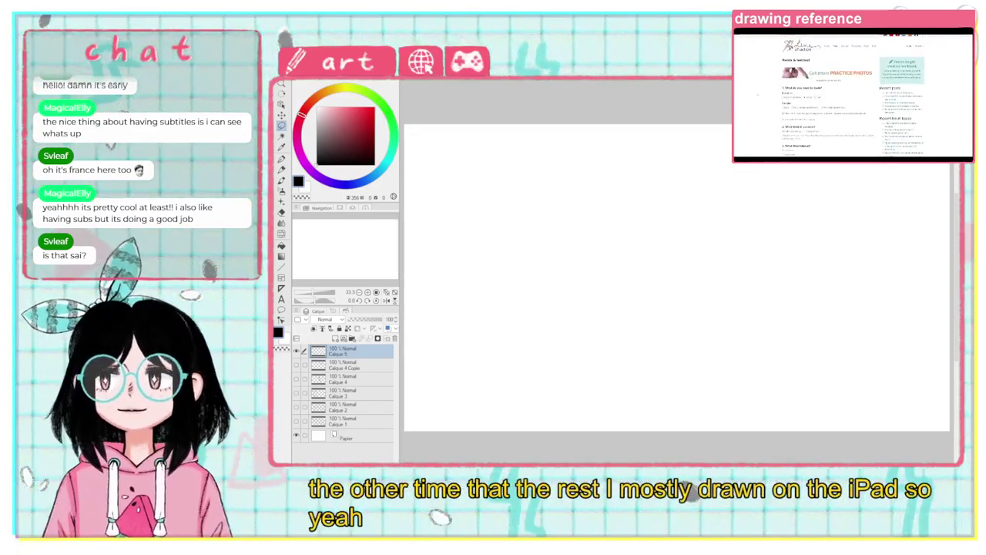
pyautogui.scroll(-4, 853, 96)
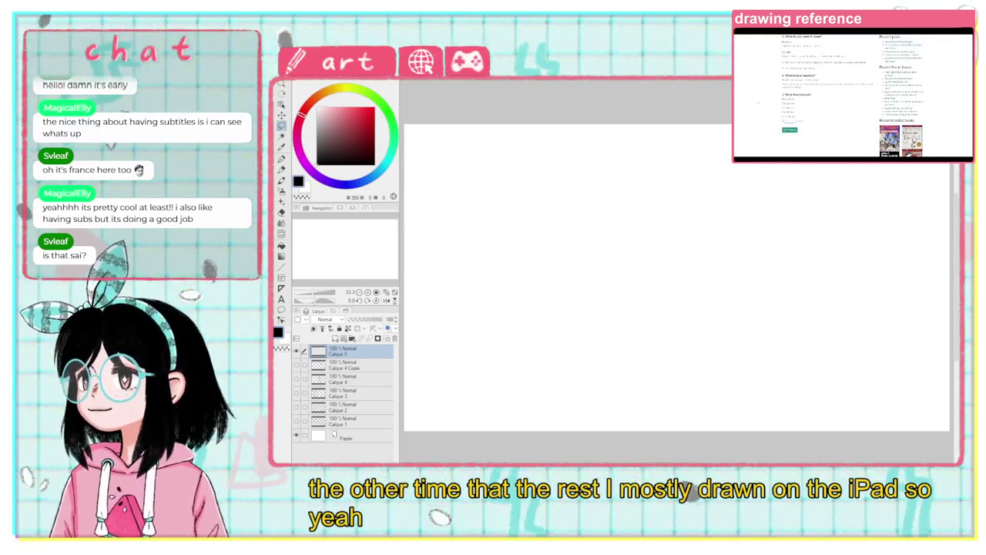
# Step: Try the pencil with two quick strokes on the blank canvas and undo them
pyautogui.moveTo(494, 169); pyautogui.dragTo(439, 257)
pyautogui.hotkey('ctrl', 'd')
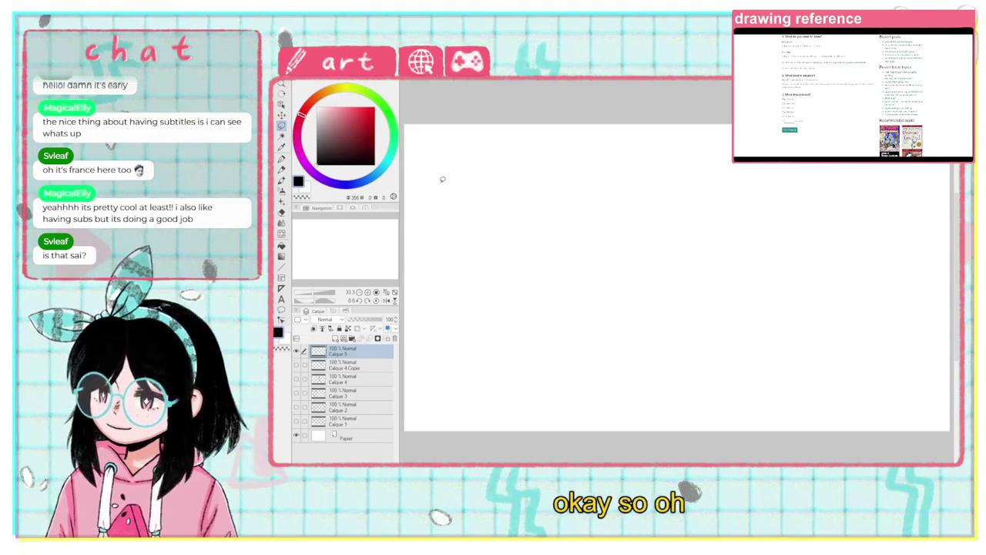
pyautogui.moveTo(531, 192)
pyautogui.mouseDown()
pyautogui.moveTo(458, 224)
pyautogui.moveTo(424, 273)
pyautogui.mouseUp()
pyautogui.moveTo(452, 188); pyautogui.dragTo(479, 246)
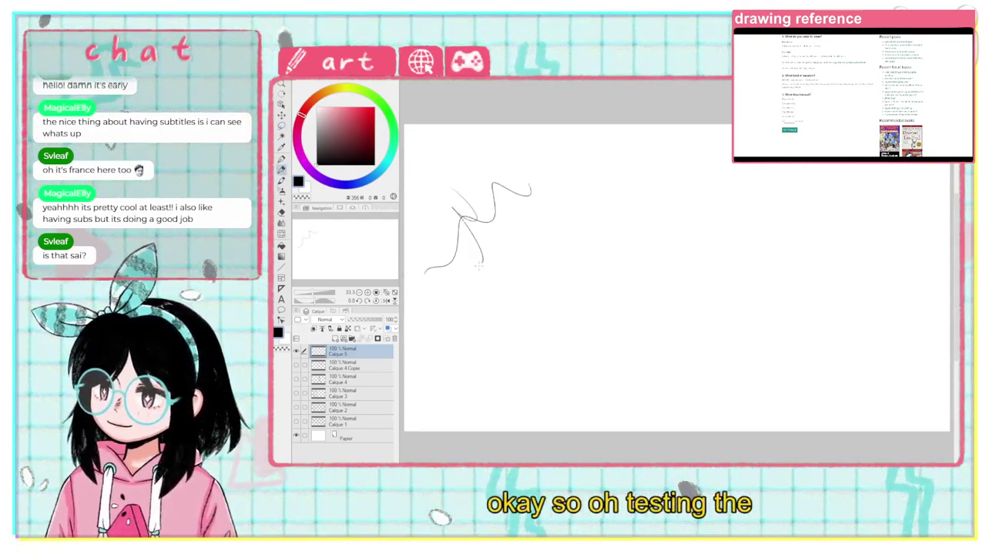
pyautogui.hotkey('ctrl', 'z')
pyautogui.hotkey('ctrl', 'z')
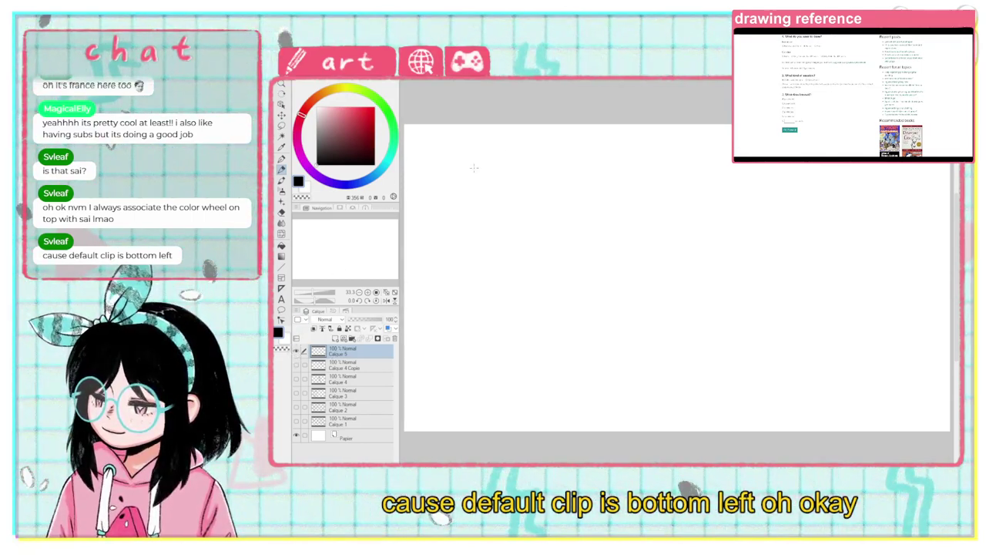
# Step: Test how the drawing tools feel with loose strokes on the enlarged blank canvas, undoing each stroke
pyautogui.moveTo(477, 152); pyautogui.dragTo(432, 229)
pyautogui.scroll(1, 417, 193)
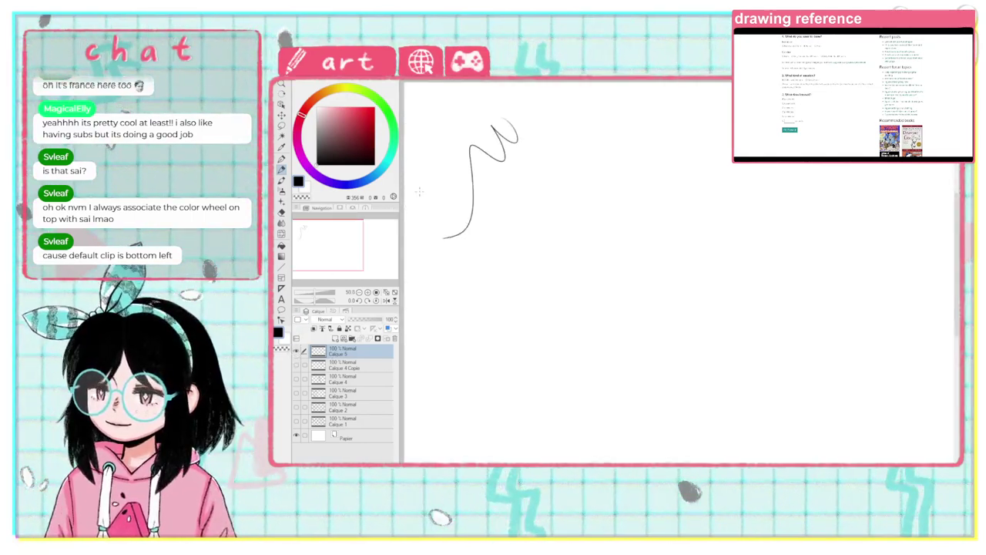
pyautogui.scroll(1, 527, 238)
pyautogui.hotkey('ctrl', 'z')
pyautogui.moveTo(615, 169)
pyautogui.mouseDown()
pyautogui.moveTo(636, 199)
pyautogui.moveTo(509, 319)
pyautogui.mouseUp()
pyautogui.hotkey('ctrl', 'z')
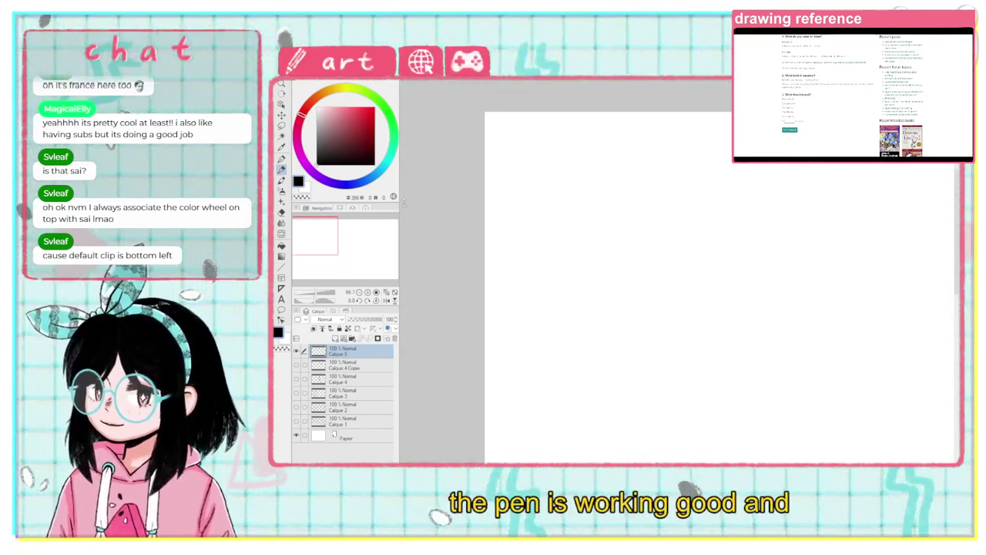
pyautogui.moveTo(541, 214); pyautogui.dragTo(567, 292)
pyautogui.hotkey('ctrl', 'z')
pyautogui.moveTo(626, 185)
pyautogui.mouseDown()
pyautogui.moveTo(547, 243)
pyautogui.moveTo(518, 382)
pyautogui.mouseUp()
pyautogui.hotkey('ctrl', 'z')
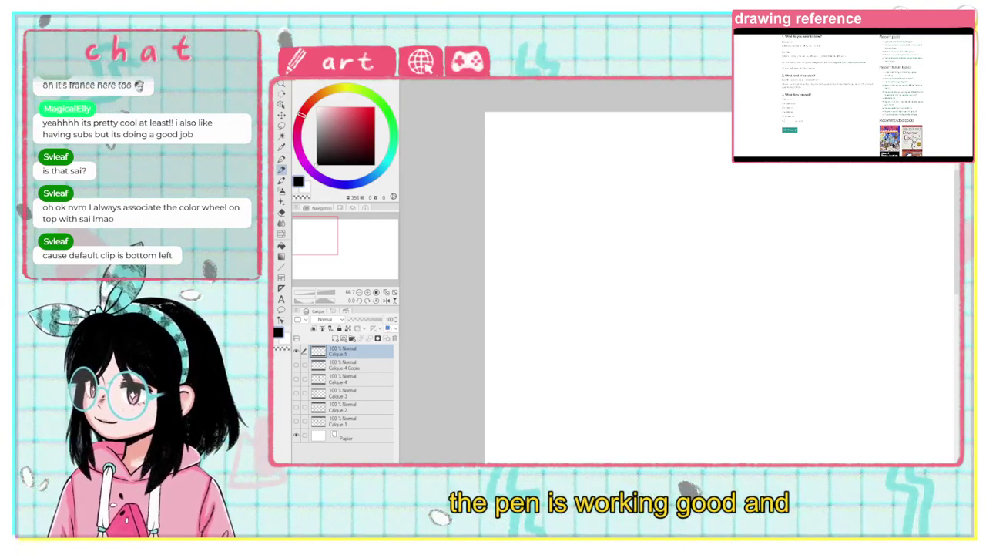
pyautogui.moveTo(672, 165)
pyautogui.mouseDown()
pyautogui.moveTo(636, 228)
pyautogui.moveTo(531, 300)
pyautogui.mouseUp()
pyautogui.hotkey('ctrl', 'z')
pyautogui.moveTo(616, 164); pyautogui.dragTo(521, 343)
pyautogui.hotkey('ctrl', 'z')
pyautogui.moveTo(621, 170)
pyautogui.mouseDown()
pyautogui.moveTo(609, 268)
pyautogui.moveTo(549, 355)
pyautogui.mouseUp()
pyautogui.hotkey('ctrl', 'z')
pyautogui.moveTo(622, 165); pyautogui.dragTo(541, 303)
pyautogui.hotkey('ctrl', 'z')
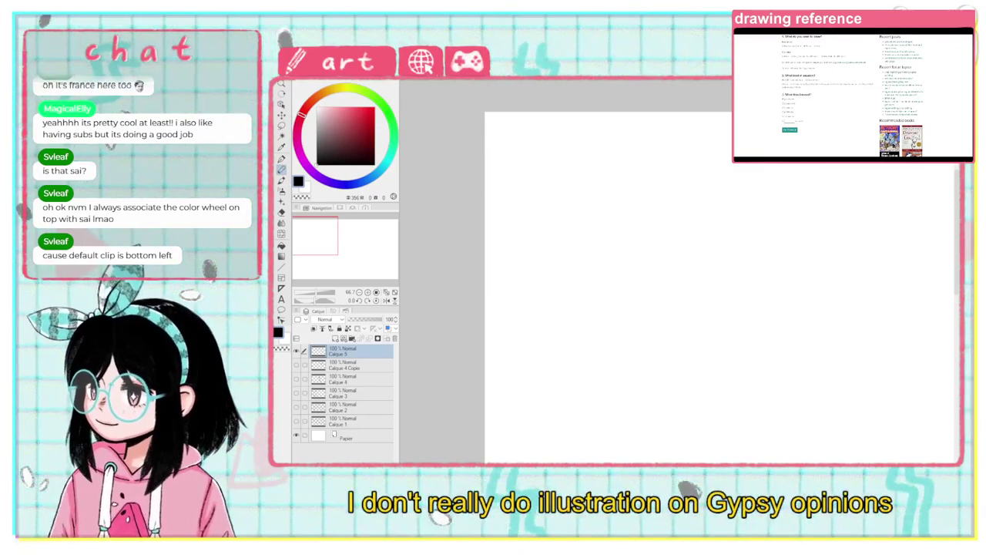
pyautogui.moveTo(636, 222)
pyautogui.mouseDown()
pyautogui.moveTo(617, 260)
pyautogui.moveTo(510, 357)
pyautogui.mouseUp()
pyautogui.hotkey('ctrl', 'z')
pyautogui.moveTo(602, 210)
pyautogui.mouseDown()
pyautogui.moveTo(569, 223)
pyautogui.moveTo(554, 308)
pyautogui.moveTo(553, 359)
pyautogui.mouseUp()
pyautogui.hotkey('ctrl', 'z')
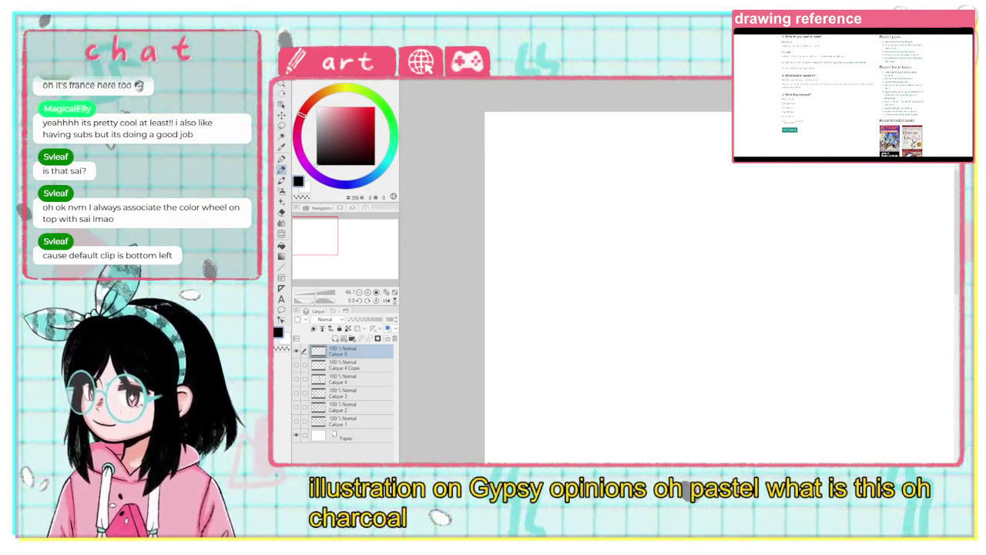
pyautogui.moveTo(638, 170)
pyautogui.mouseDown()
pyautogui.moveTo(608, 202)
pyautogui.moveTo(555, 321)
pyautogui.mouseUp()
pyautogui.hotkey('ctrl', 'z')
pyautogui.moveTo(597, 191); pyautogui.dragTo(548, 356)
pyautogui.hotkey('ctrl', 'z')
pyautogui.moveTo(621, 162)
pyautogui.mouseDown()
pyautogui.moveTo(569, 228)
pyautogui.moveTo(548, 331)
pyautogui.mouseUp()
pyautogui.hotkey('ctrl', 'z')
pyautogui.moveTo(589, 172)
pyautogui.mouseDown()
pyautogui.moveTo(576, 177)
pyautogui.moveTo(581, 326)
pyautogui.mouseUp()
pyautogui.hotkey('ctrl', 'z')
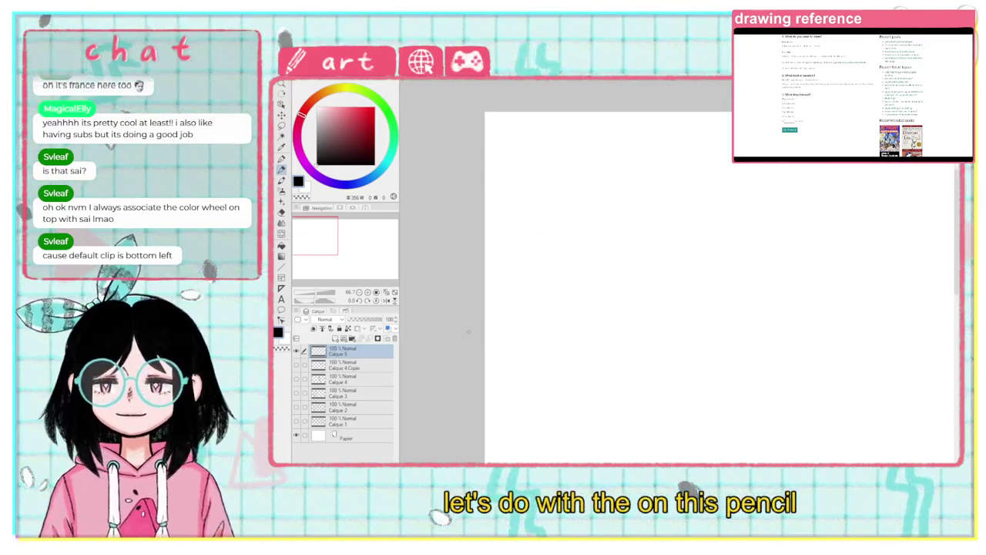
# Step: Handwrite the heading "30s" and an opening parenthesis in heavy black strokes at the page's upper-left corner
pyautogui.scroll(1, 468, 333)
pyautogui.moveTo(615, 211); pyautogui.dragTo(583, 305)
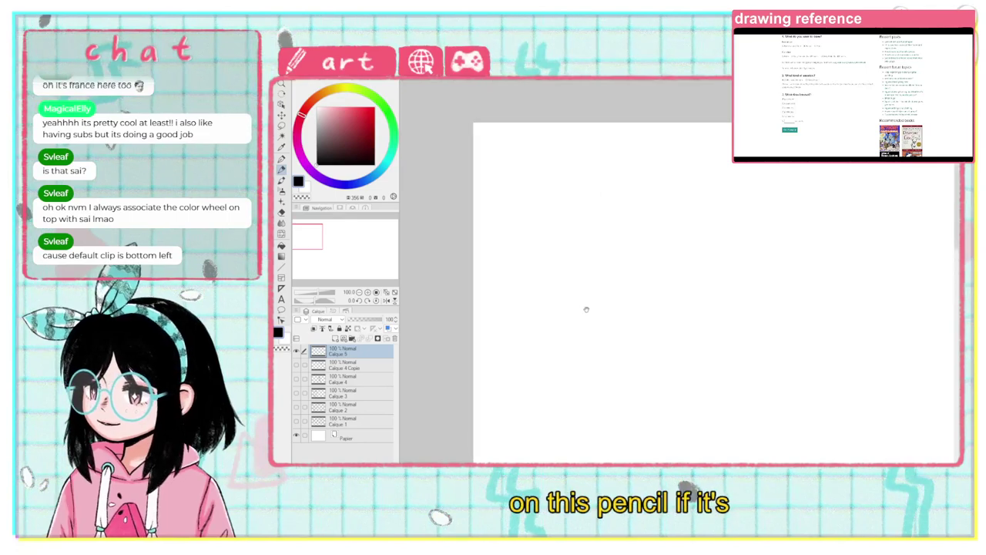
pyautogui.moveTo(505, 153); pyautogui.dragTo(488, 225)
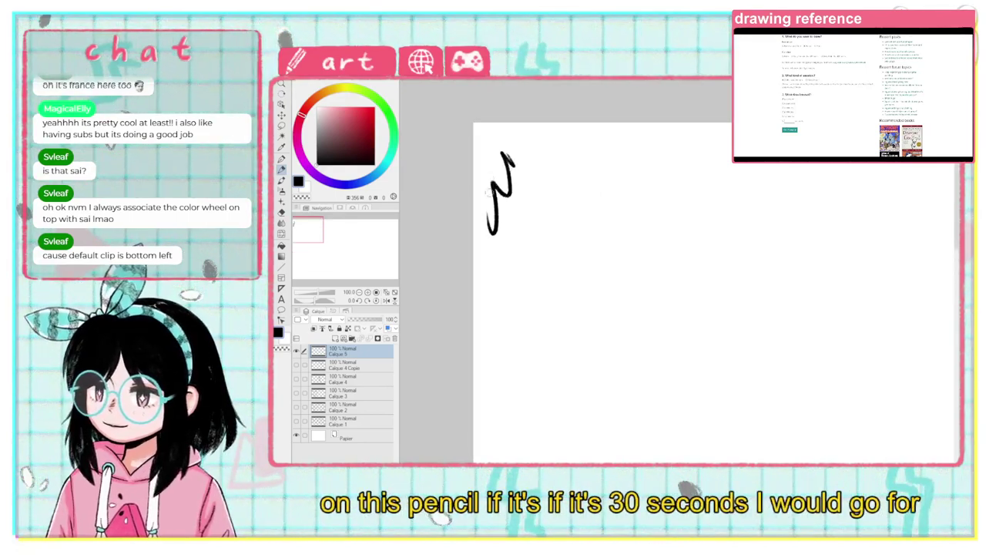
pyautogui.hotkey('ctrl', 'z')
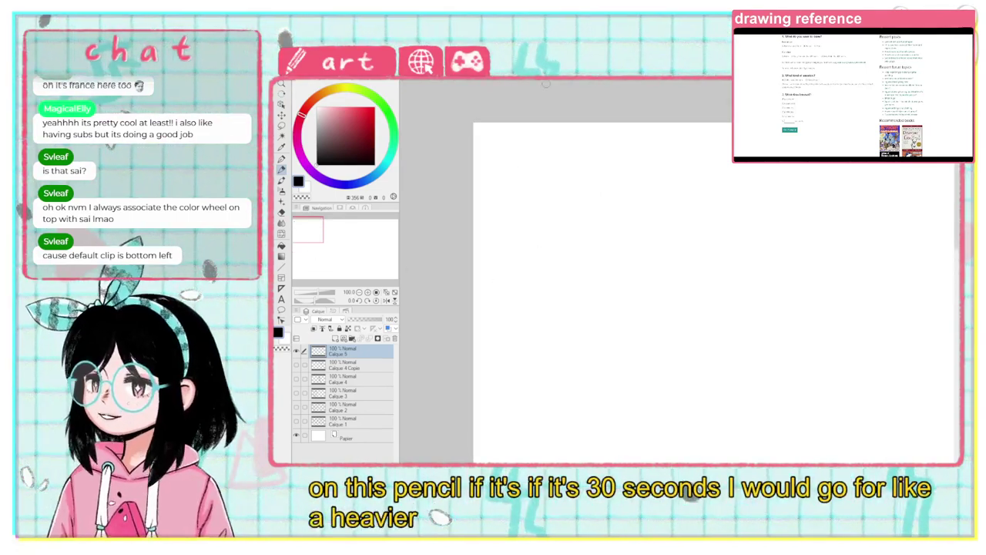
pyautogui.moveTo(495, 152)
pyautogui.mouseDown()
pyautogui.moveTo(507, 161)
pyautogui.moveTo(498, 178)
pyautogui.mouseUp()
pyautogui.moveTo(527, 154)
pyautogui.mouseDown()
pyautogui.moveTo(515, 166)
pyautogui.moveTo(529, 157)
pyautogui.moveTo(540, 175)
pyautogui.mouseUp()
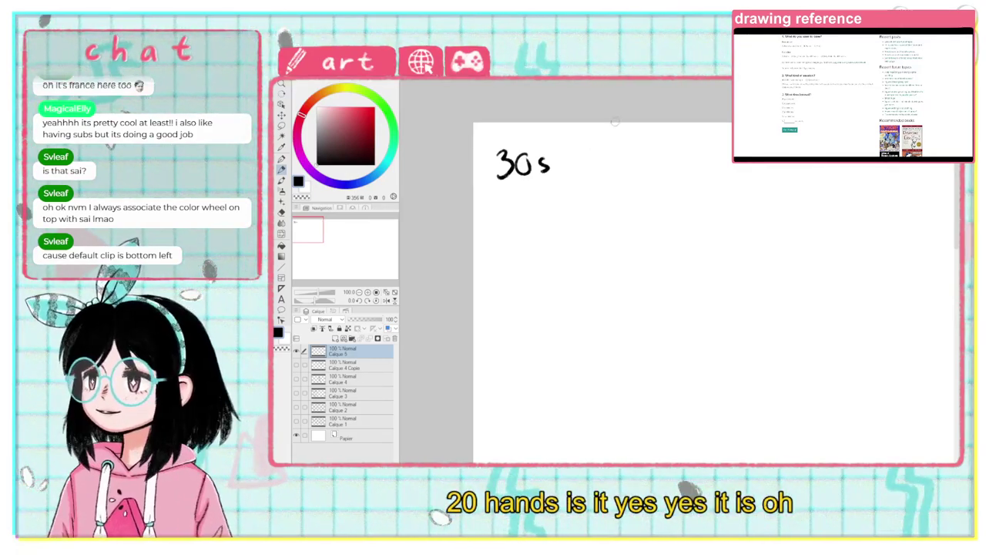
pyautogui.moveTo(584, 146); pyautogui.dragTo(581, 177)
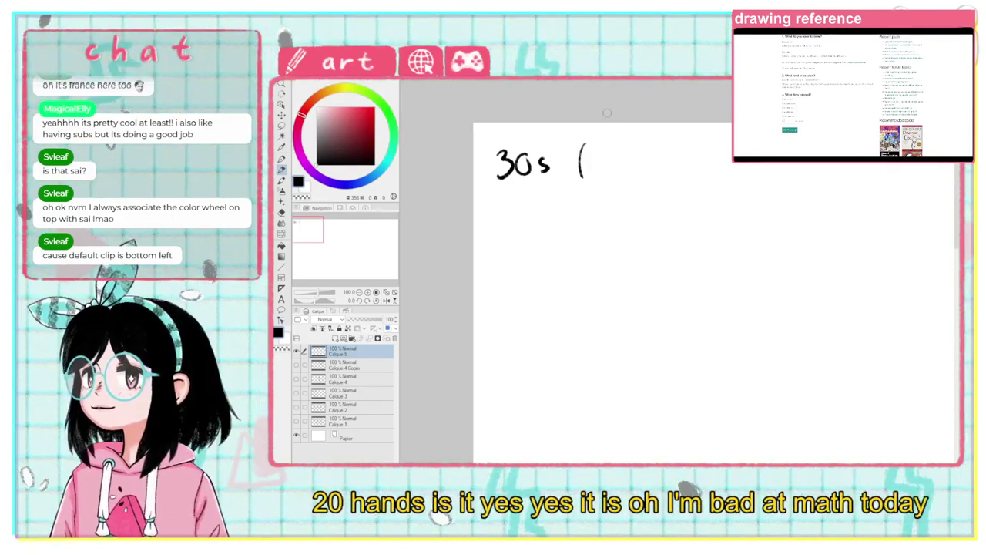
# Step: Try the note "10min" after the heading's opening parenthesis and undo it
pyautogui.moveTo(600, 150)
pyautogui.mouseDown()
pyautogui.moveTo(597, 167)
pyautogui.moveTo(615, 154)
pyautogui.moveTo(649, 163)
pyautogui.mouseUp()
pyautogui.moveTo(654, 163); pyautogui.dragTo(660, 162)
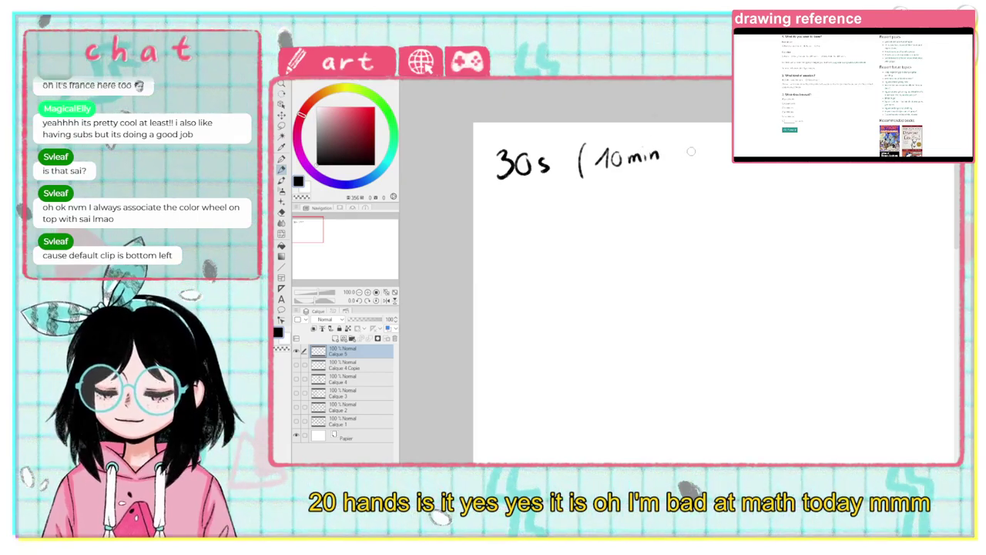
pyautogui.hotkey('ctrl', 'z')
pyautogui.hotkey('ctrl', 'z')
pyautogui.hotkey('ctrl', 'z')
pyautogui.hotkey('ctrl', 'z')
pyautogui.hotkey('ctrl', 'z')
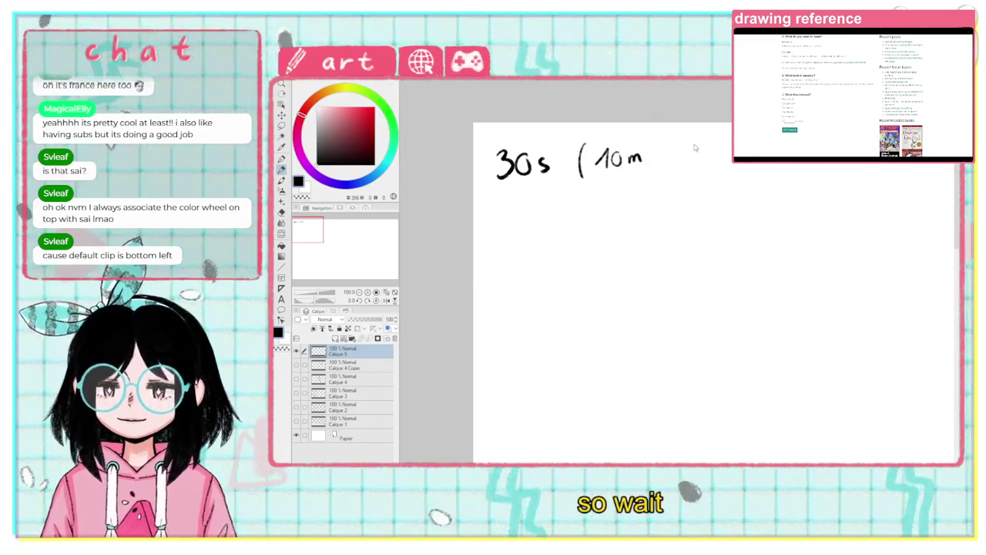
# Step: Complete the heading's parenthesis with the handwritten note "20 poses)"
pyautogui.moveTo(595, 153)
pyautogui.mouseDown()
pyautogui.moveTo(609, 172)
pyautogui.moveTo(612, 155)
pyautogui.moveTo(653, 166)
pyautogui.mouseUp()
pyautogui.moveTo(661, 162); pyautogui.dragTo(680, 175)
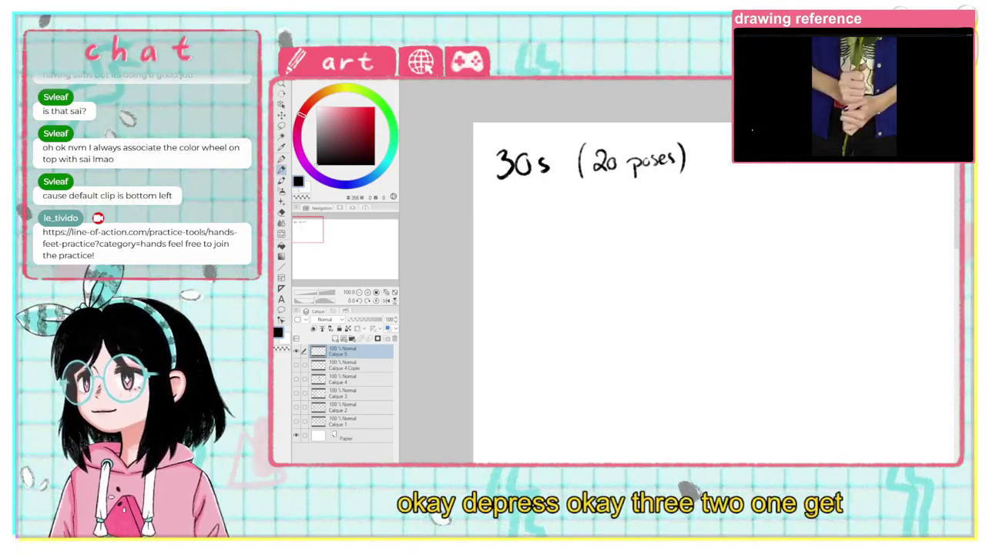
# Step: Sketch two stacked fists gripping a vertical stem beneath the heading, following the reference photo
pyautogui.moveTo(577, 271)
pyautogui.mouseDown()
pyautogui.moveTo(596, 279)
pyautogui.moveTo(558, 285)
pyautogui.moveTo(558, 338)
pyautogui.mouseUp()
pyautogui.moveTo(590, 285)
pyautogui.mouseDown()
pyautogui.moveTo(576, 267)
pyautogui.moveTo(601, 271)
pyautogui.moveTo(601, 296)
pyautogui.moveTo(579, 304)
pyautogui.moveTo(601, 311)
pyautogui.moveTo(569, 328)
pyautogui.mouseUp()
pyautogui.moveTo(582, 271)
pyautogui.mouseDown()
pyautogui.moveTo(583, 211)
pyautogui.moveTo(584, 266)
pyautogui.mouseUp()
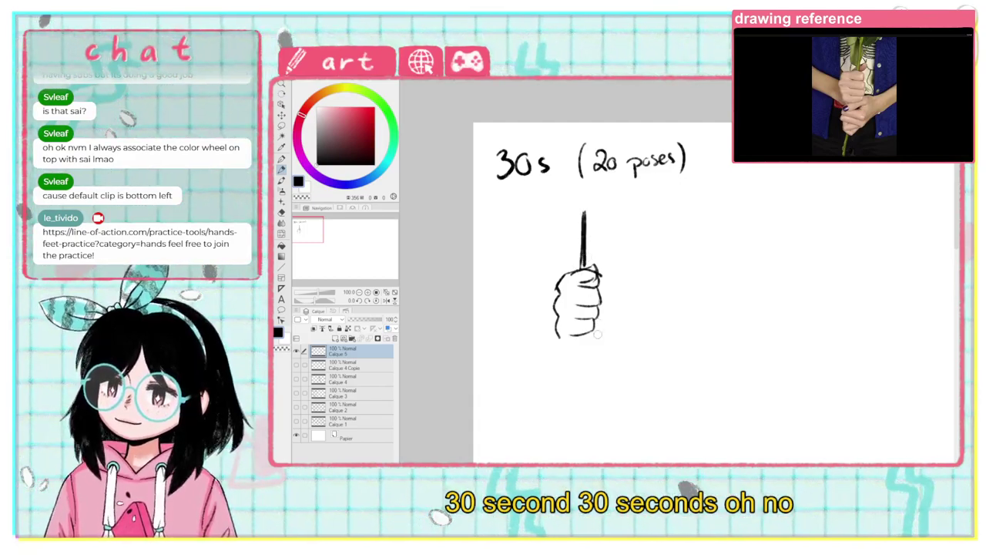
pyautogui.moveTo(559, 339)
pyautogui.mouseDown()
pyautogui.moveTo(578, 354)
pyautogui.moveTo(577, 342)
pyautogui.moveTo(590, 353)
pyautogui.moveTo(562, 372)
pyautogui.moveTo(590, 372)
pyautogui.mouseUp()
pyautogui.moveTo(564, 380)
pyautogui.mouseDown()
pyautogui.moveTo(595, 385)
pyautogui.moveTo(569, 390)
pyautogui.moveTo(585, 410)
pyautogui.mouseUp()
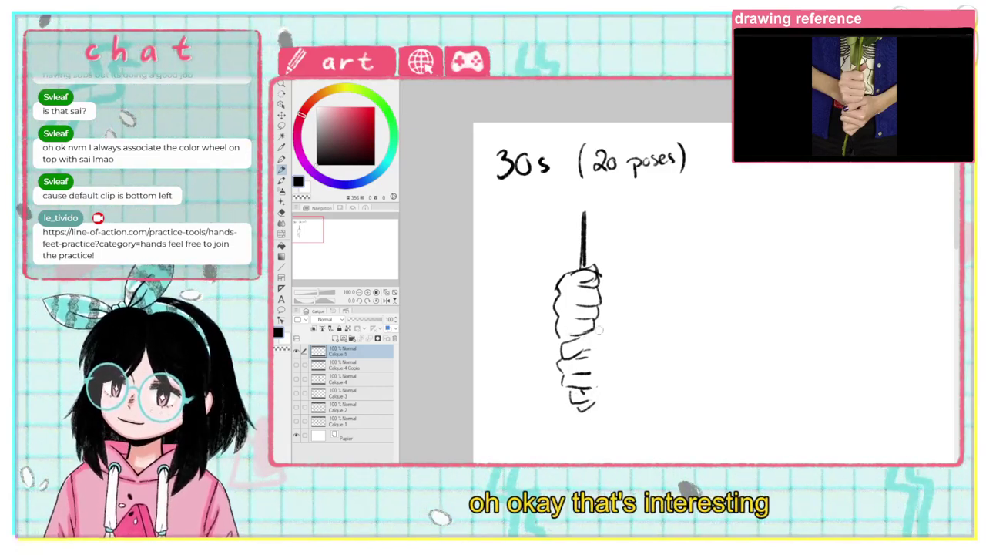
pyautogui.moveTo(589, 375); pyautogui.dragTo(620, 331)
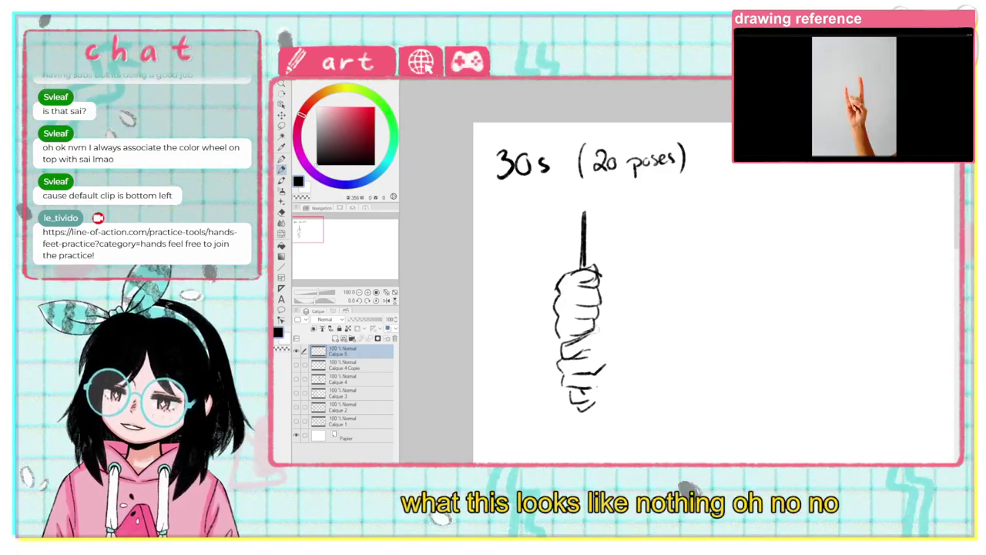
# Step: Handwrite a circled 1 beside the stacked fists and a circled 2 in the empty space to their right
pyautogui.moveTo(659, 375)
pyautogui.mouseDown()
pyautogui.moveTo(556, 363)
pyautogui.moveTo(565, 366)
pyautogui.mouseUp()
pyautogui.moveTo(437, 237); pyautogui.dragTo(438, 250)
pyautogui.moveTo(440, 231)
pyautogui.mouseDown()
pyautogui.moveTo(426, 239)
pyautogui.moveTo(442, 232)
pyautogui.mouseUp()
pyautogui.moveTo(598, 231); pyautogui.dragTo(599, 233)
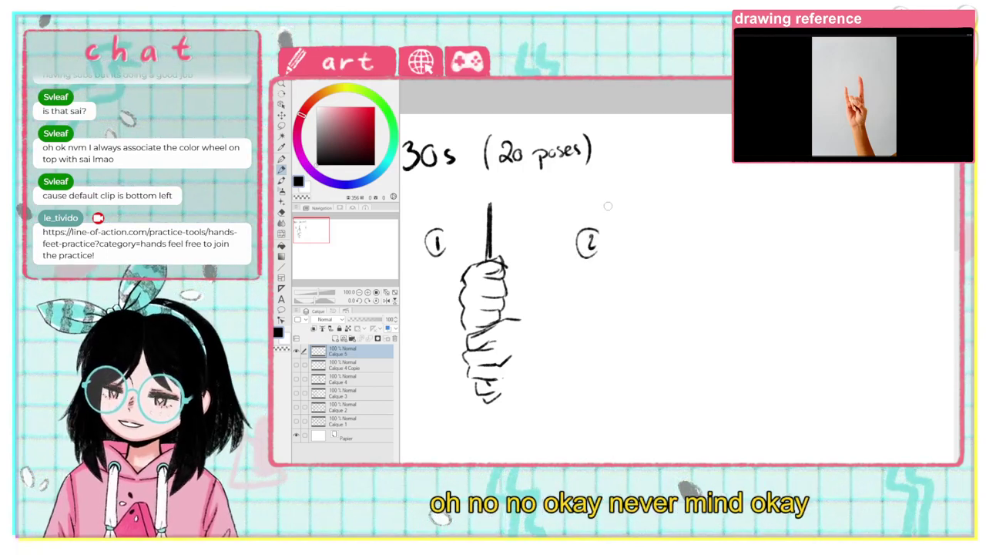
# Step: Sketch the horns-gesture hand beside number 2, with raised index finger and pinky, folded middle fingers, palm and forearm
pyautogui.moveTo(670, 296); pyautogui.dragTo(683, 263)
pyautogui.moveTo(680, 269)
pyautogui.mouseDown()
pyautogui.moveTo(685, 284)
pyautogui.moveTo(697, 272)
pyautogui.mouseUp()
pyautogui.moveTo(720, 309)
pyautogui.mouseDown()
pyautogui.moveTo(689, 268)
pyautogui.moveTo(701, 308)
pyautogui.mouseUp()
pyautogui.moveTo(685, 266)
pyautogui.mouseDown()
pyautogui.moveTo(700, 212)
pyautogui.moveTo(709, 212)
pyautogui.moveTo(664, 248)
pyautogui.moveTo(655, 229)
pyautogui.moveTo(668, 343)
pyautogui.mouseUp()
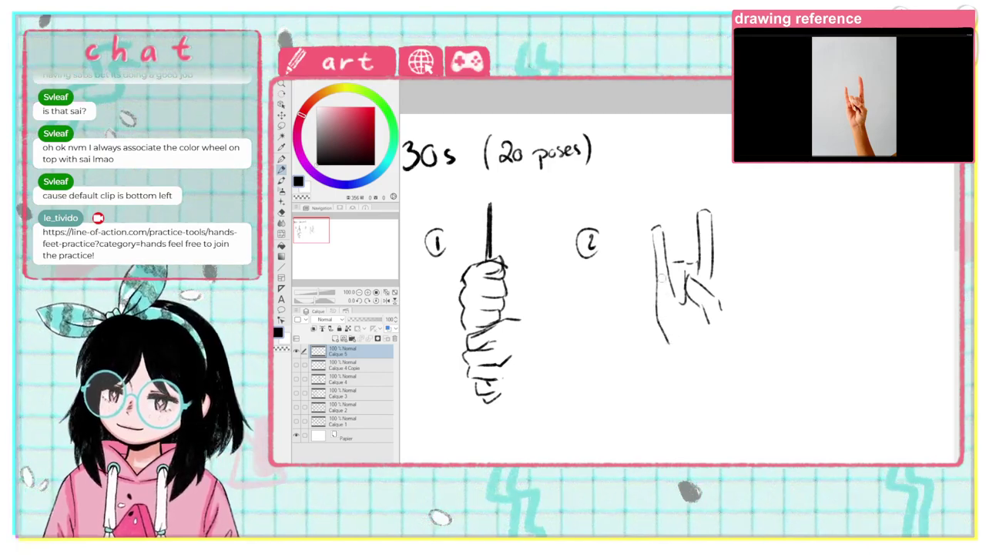
pyautogui.moveTo(693, 302); pyautogui.dragTo(681, 331)
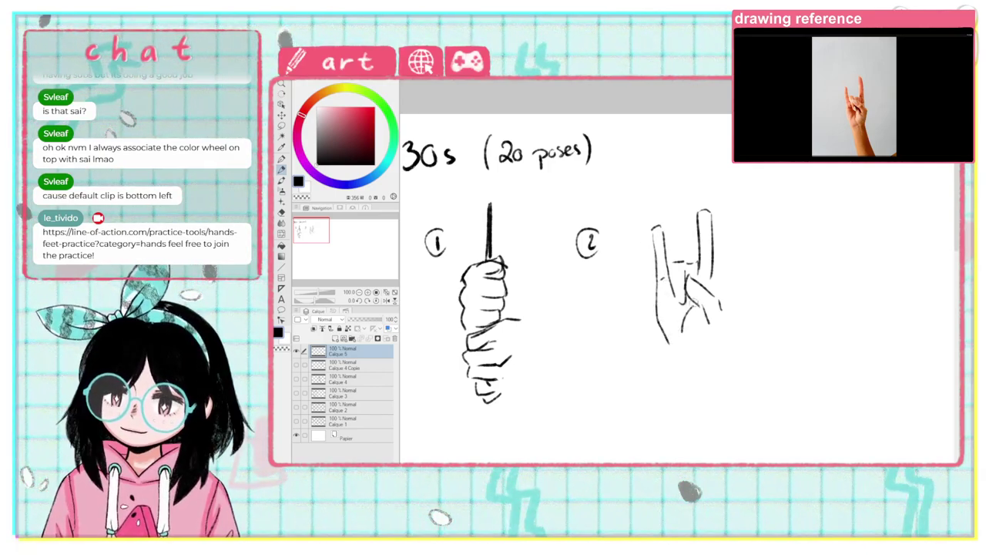
pyautogui.moveTo(698, 299)
pyautogui.mouseDown()
pyautogui.moveTo(686, 318)
pyautogui.moveTo(723, 342)
pyautogui.moveTo(674, 356)
pyautogui.moveTo(690, 436)
pyautogui.mouseUp()
pyautogui.moveTo(710, 345); pyautogui.dragTo(735, 423)
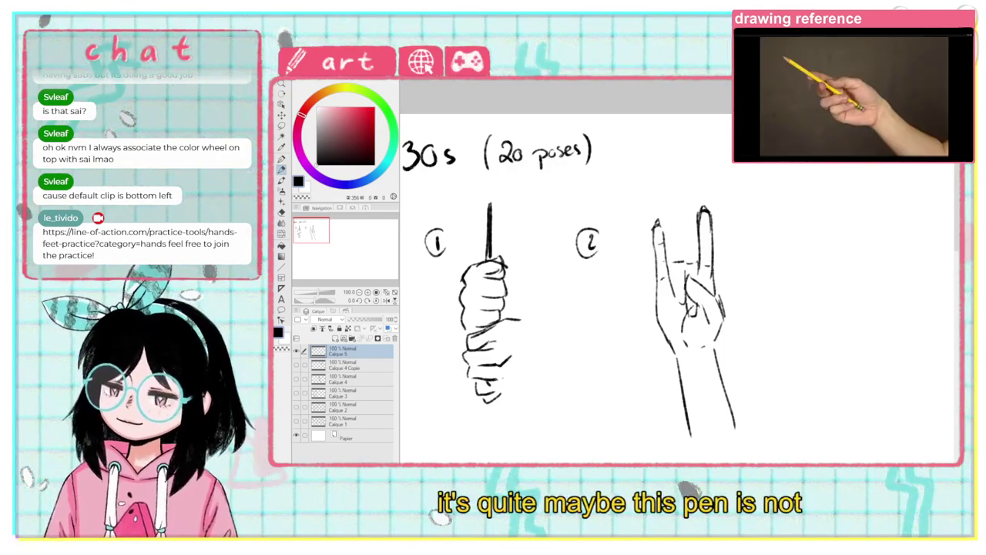
# Step: Number the third pose with a circled 3 and sketch the hand holding a slanted pencil, including its forearm lines
pyautogui.moveTo(694, 308)
pyautogui.mouseDown()
pyautogui.moveTo(492, 290)
pyautogui.moveTo(527, 315)
pyautogui.mouseUp()
pyautogui.moveTo(629, 244)
pyautogui.mouseDown()
pyautogui.moveTo(632, 262)
pyautogui.moveTo(630, 236)
pyautogui.moveTo(585, 258)
pyautogui.mouseUp()
pyautogui.moveTo(749, 293)
pyautogui.mouseDown()
pyautogui.moveTo(725, 267)
pyautogui.moveTo(690, 275)
pyautogui.moveTo(714, 283)
pyautogui.moveTo(672, 302)
pyautogui.moveTo(706, 316)
pyautogui.moveTo(678, 309)
pyautogui.moveTo(703, 326)
pyautogui.moveTo(684, 325)
pyautogui.moveTo(672, 305)
pyautogui.moveTo(737, 315)
pyautogui.mouseUp()
pyautogui.hotkey('ctrl', 'z')
pyautogui.moveTo(698, 266)
pyautogui.mouseDown()
pyautogui.moveTo(651, 259)
pyautogui.moveTo(671, 273)
pyautogui.moveTo(683, 263)
pyautogui.moveTo(670, 274)
pyautogui.mouseUp()
pyautogui.hotkey('ctrl', 'z')
pyautogui.moveTo(639, 231)
pyautogui.mouseDown()
pyautogui.moveTo(748, 338)
pyautogui.moveTo(756, 301)
pyautogui.moveTo(840, 375)
pyautogui.mouseUp()
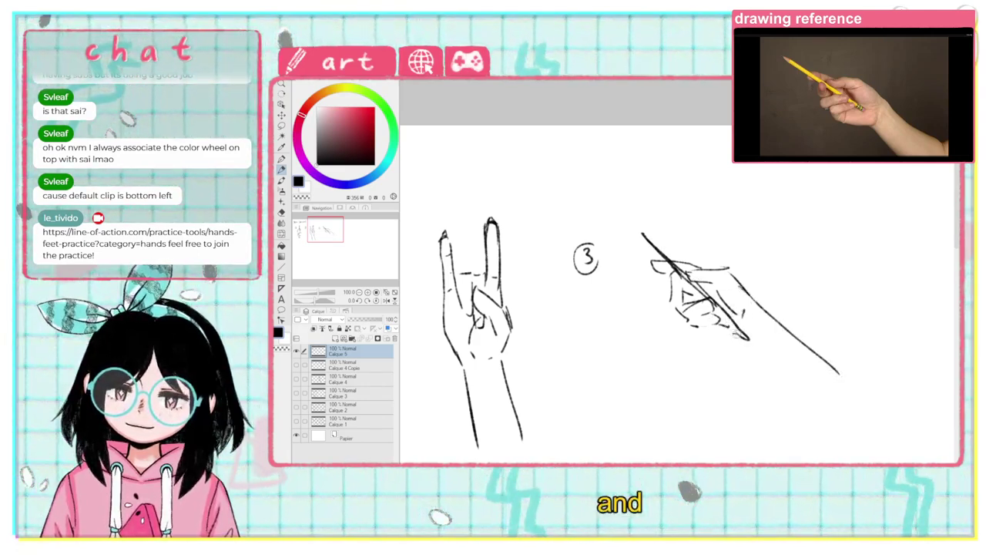
pyautogui.moveTo(736, 333); pyautogui.dragTo(794, 399)
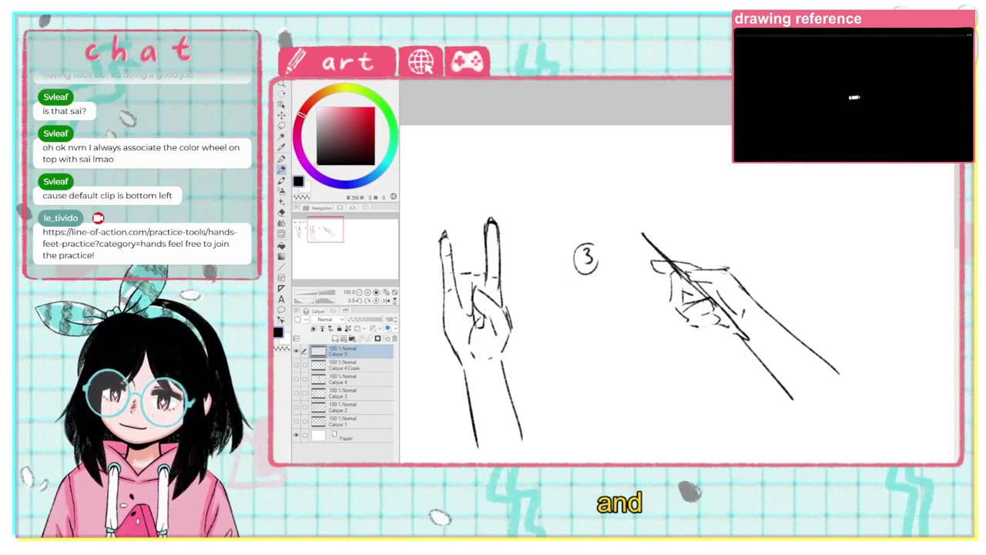
# Step: Handwrite a circled 4 to the right of the pencil-holding hand
pyautogui.moveTo(665, 364)
pyautogui.mouseDown()
pyautogui.moveTo(477, 337)
pyautogui.moveTo(480, 346)
pyautogui.mouseUp()
pyautogui.moveTo(691, 235); pyautogui.dragTo(694, 242)
pyautogui.moveTo(692, 238); pyautogui.dragTo(698, 256)
pyautogui.moveTo(614, 352); pyautogui.dragTo(563, 404)
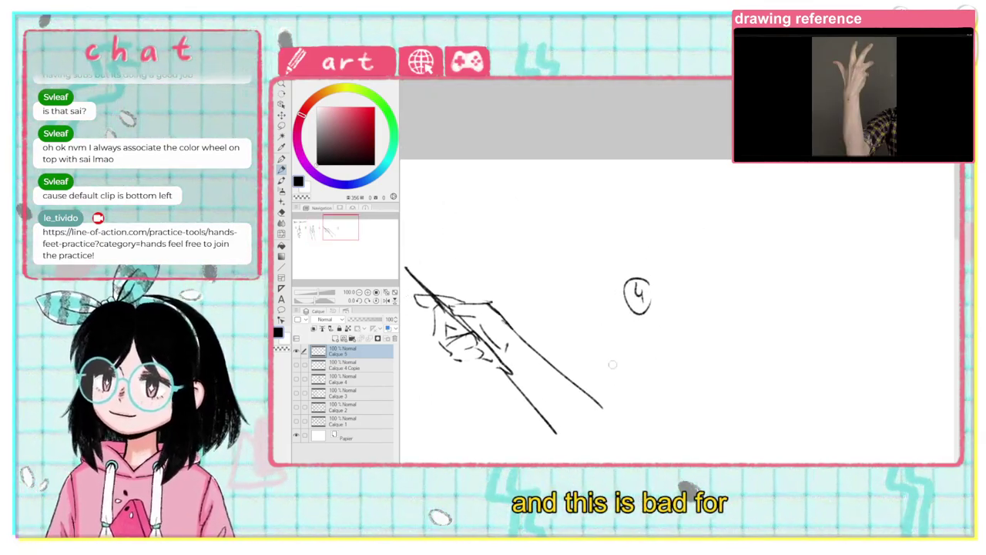
# Step: Sketch the open hand beside number 4 with spread fingers, thumb, partly hidden pinky and palm outline
pyautogui.moveTo(593, 368)
pyautogui.mouseDown()
pyautogui.moveTo(540, 341)
pyautogui.moveTo(553, 355)
pyautogui.mouseUp()
pyautogui.moveTo(748, 308); pyautogui.dragTo(698, 279)
pyautogui.moveTo(682, 289); pyautogui.dragTo(697, 359)
pyautogui.moveTo(749, 314)
pyautogui.mouseDown()
pyautogui.moveTo(698, 368)
pyautogui.moveTo(652, 289)
pyautogui.moveTo(683, 289)
pyautogui.moveTo(695, 211)
pyautogui.moveTo(699, 259)
pyautogui.mouseUp()
pyautogui.moveTo(702, 293)
pyautogui.mouseDown()
pyautogui.moveTo(742, 208)
pyautogui.moveTo(746, 243)
pyautogui.moveTo(724, 285)
pyautogui.moveTo(729, 296)
pyautogui.moveTo(752, 271)
pyautogui.moveTo(766, 324)
pyautogui.moveTo(731, 376)
pyautogui.mouseUp()
# Step: Extend hand 4 with the wrist and two long forearm lines, and darken the gap between its fingers
pyautogui.moveTo(621, 346)
pyautogui.mouseDown()
pyautogui.moveTo(574, 248)
pyautogui.moveTo(582, 225)
pyautogui.mouseUp()
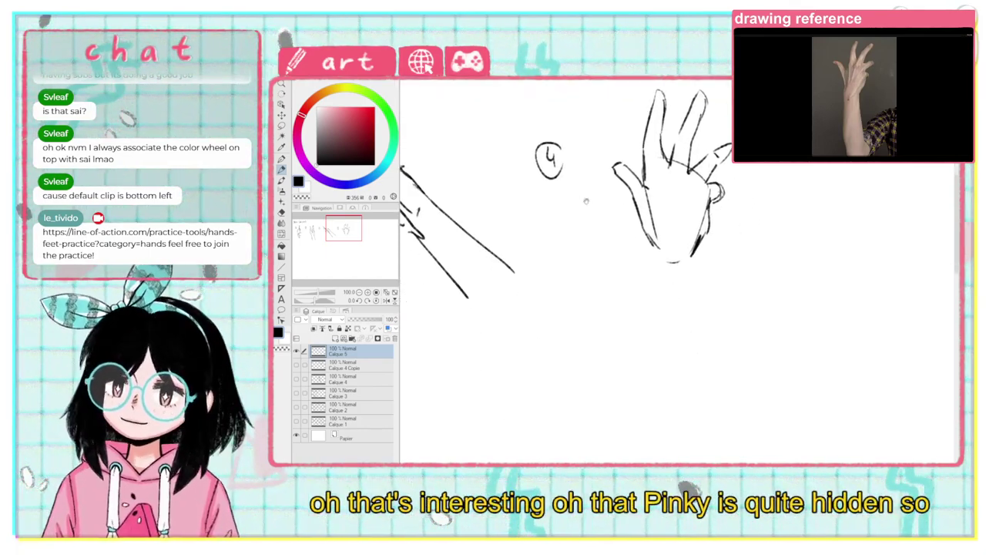
pyautogui.moveTo(645, 223); pyautogui.dragTo(656, 291)
pyautogui.hotkey('ctrl', 'z')
pyautogui.moveTo(653, 239); pyautogui.dragTo(653, 393)
pyautogui.moveTo(688, 250); pyautogui.dragTo(714, 408)
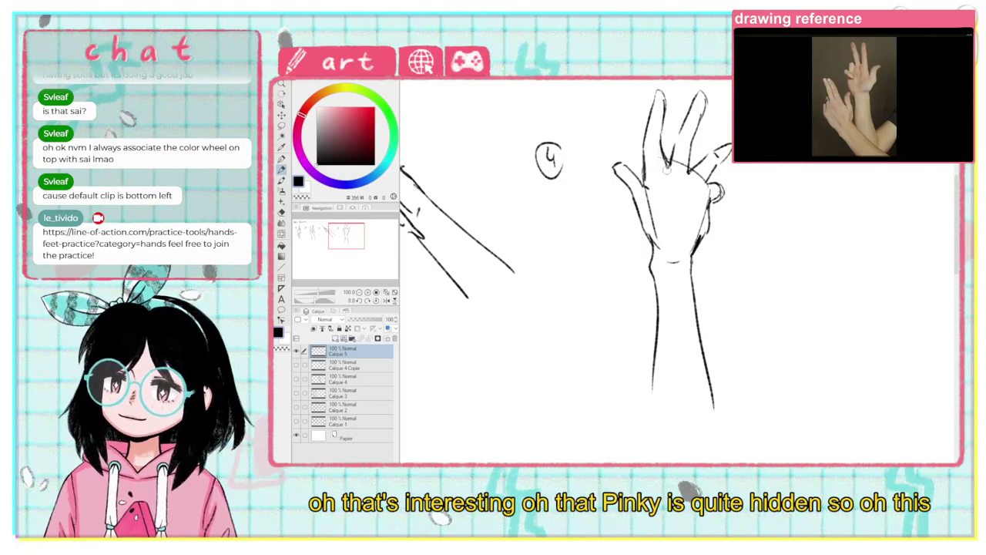
pyautogui.moveTo(658, 156); pyautogui.dragTo(671, 166)
# Step: Handwrite a circled 5 to the right of the open hand
pyautogui.moveTo(661, 306); pyautogui.dragTo(519, 346)
pyautogui.moveTo(668, 205); pyautogui.dragTo(663, 221)
pyautogui.moveTo(667, 204)
pyautogui.mouseDown()
pyautogui.moveTo(680, 201)
pyautogui.moveTo(669, 198)
pyautogui.mouseUp()
pyautogui.moveTo(669, 304)
pyautogui.mouseDown()
pyautogui.moveTo(637, 315)
pyautogui.moveTo(547, 315)
pyautogui.mouseUp()
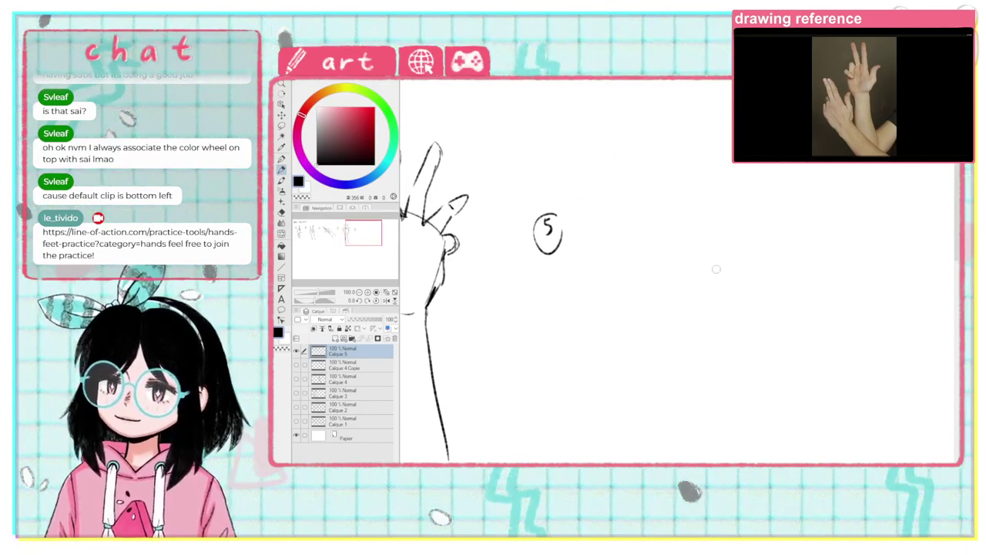
# Step: Sketch the front hand of pose 5 with two extended fingers, folded outer fingers, curved thumb and palm
pyautogui.moveTo(718, 284)
pyautogui.mouseDown()
pyautogui.moveTo(681, 219)
pyautogui.moveTo(693, 276)
pyautogui.mouseUp()
pyautogui.moveTo(653, 208)
pyautogui.mouseDown()
pyautogui.moveTo(681, 290)
pyautogui.moveTo(664, 274)
pyautogui.moveTo(664, 293)
pyautogui.moveTo(656, 286)
pyautogui.moveTo(654, 297)
pyautogui.moveTo(665, 305)
pyautogui.mouseUp()
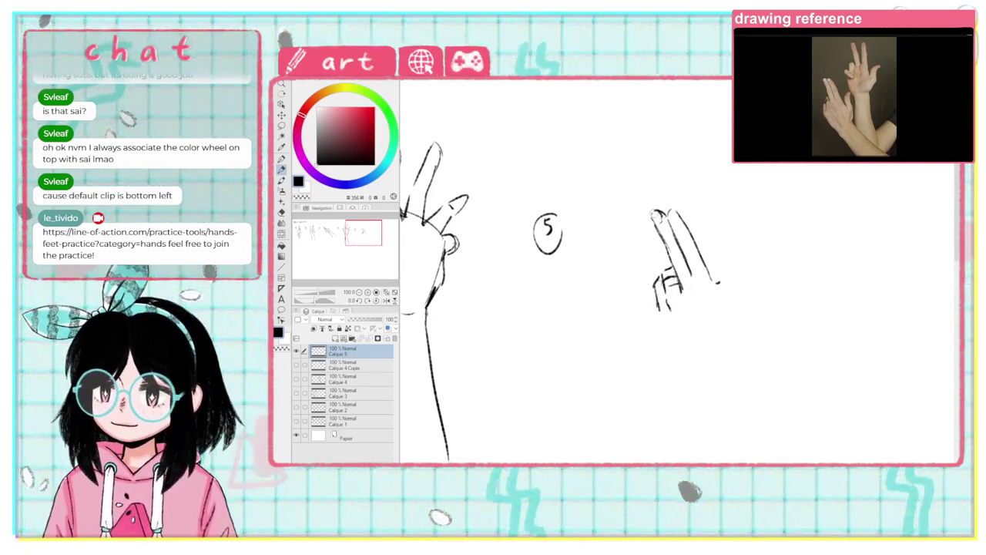
pyautogui.moveTo(719, 290)
pyautogui.mouseDown()
pyautogui.moveTo(715, 254)
pyautogui.moveTo(726, 250)
pyautogui.moveTo(741, 293)
pyautogui.mouseUp()
pyautogui.moveTo(717, 256)
pyautogui.mouseDown()
pyautogui.moveTo(714, 282)
pyautogui.moveTo(743, 320)
pyautogui.moveTo(739, 332)
pyautogui.mouseUp()
pyautogui.moveTo(654, 299)
pyautogui.mouseDown()
pyautogui.moveTo(662, 330)
pyautogui.moveTo(700, 356)
pyautogui.mouseUp()
pyautogui.moveTo(727, 316); pyautogui.dragTo(730, 327)
# Step: Add the wrist and two diagonal forearm lines below hand 5
pyautogui.moveTo(651, 372); pyautogui.dragTo(588, 325)
pyautogui.moveTo(644, 244)
pyautogui.mouseDown()
pyautogui.moveTo(647, 253)
pyautogui.moveTo(625, 256)
pyautogui.mouseUp()
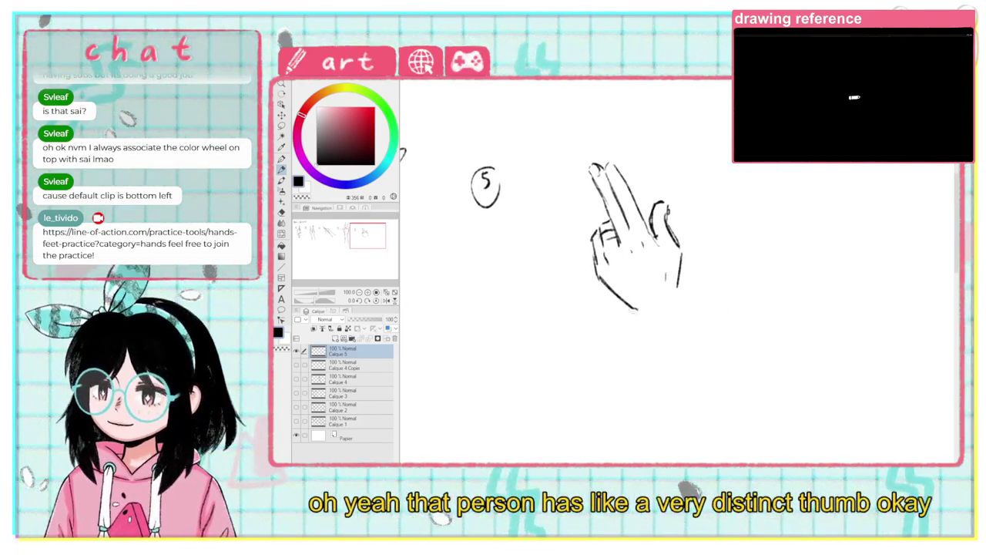
pyautogui.moveTo(643, 312); pyautogui.dragTo(702, 389)
pyautogui.moveTo(675, 289); pyautogui.dragTo(744, 344)
# Step: Handwrite a circled 6 to the right of hand 5, near the page's right edge
pyautogui.moveTo(551, 333); pyautogui.dragTo(482, 377)
pyautogui.moveTo(734, 222); pyautogui.dragTo(735, 250)
pyautogui.moveTo(665, 350)
pyautogui.mouseDown()
pyautogui.moveTo(508, 324)
pyautogui.moveTo(488, 336)
pyautogui.mouseUp()
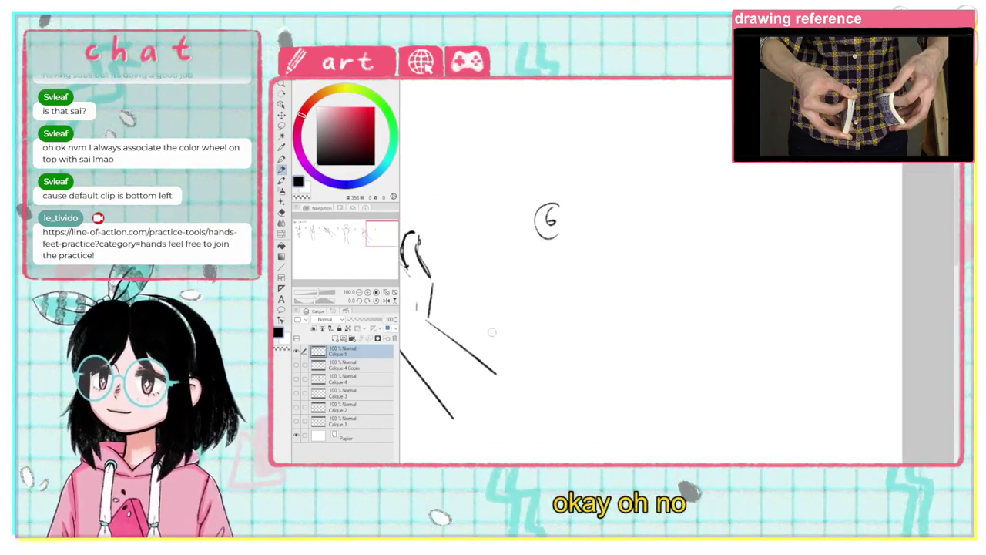
# Step: Sketch the card-shuffling hand of pose 6 with its pointing index finger, curved thumb, lower fingers and back of the hand
pyautogui.moveTo(654, 221)
pyautogui.mouseDown()
pyautogui.moveTo(714, 268)
pyautogui.moveTo(687, 268)
pyautogui.mouseUp()
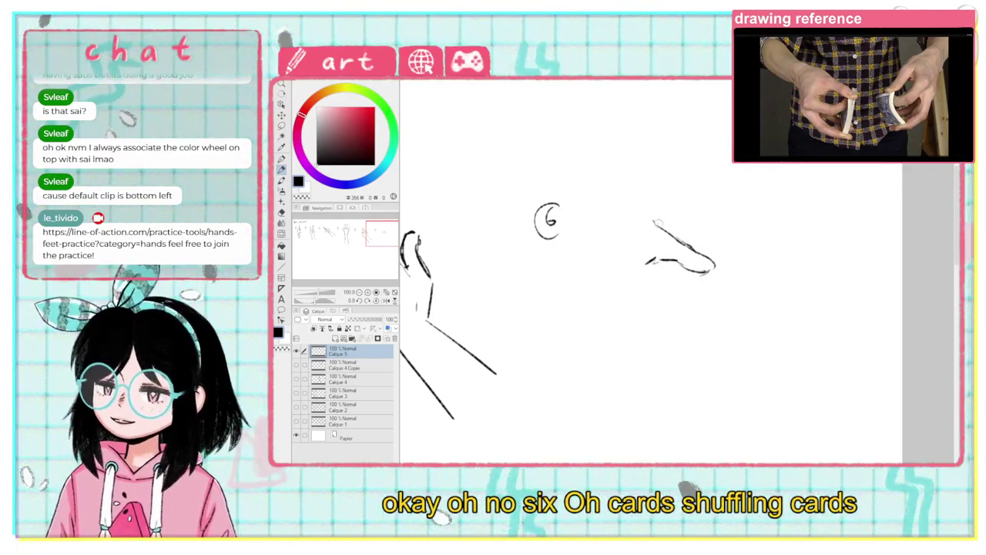
pyautogui.moveTo(645, 219); pyautogui.dragTo(621, 210)
pyautogui.moveTo(652, 282)
pyautogui.mouseDown()
pyautogui.moveTo(675, 284)
pyautogui.moveTo(655, 304)
pyautogui.moveTo(618, 292)
pyautogui.moveTo(690, 356)
pyautogui.mouseUp()
pyautogui.moveTo(667, 325)
pyautogui.mouseDown()
pyautogui.moveTo(698, 333)
pyautogui.moveTo(628, 319)
pyautogui.moveTo(605, 297)
pyautogui.moveTo(606, 229)
pyautogui.mouseUp()
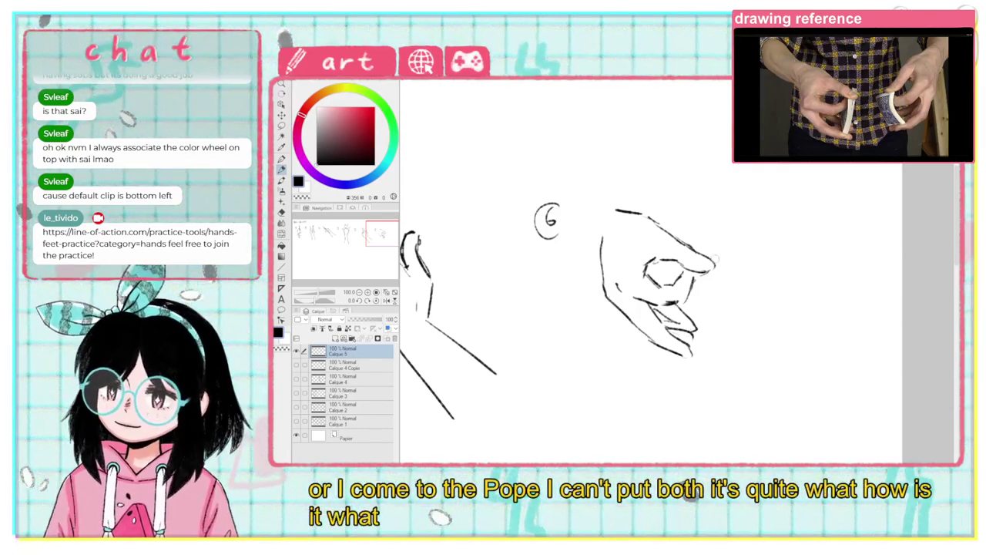
# Step: Draw the stack of cards held between the fingertips of hand 6
pyautogui.moveTo(695, 275); pyautogui.dragTo(686, 319)
pyautogui.moveTo(694, 251)
pyautogui.mouseDown()
pyautogui.moveTo(715, 238)
pyautogui.moveTo(701, 351)
pyautogui.mouseUp()
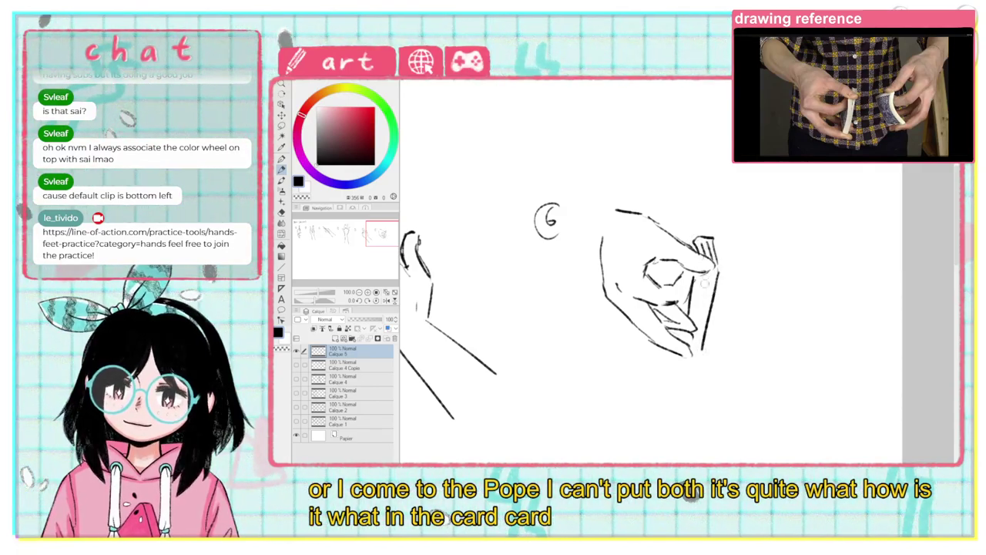
pyautogui.moveTo(703, 275); pyautogui.dragTo(697, 323)
pyautogui.moveTo(701, 350); pyautogui.dragTo(684, 344)
pyautogui.moveTo(694, 276); pyautogui.dragTo(686, 338)
# Step: Start a second row of poses with a circled 7 below the stacked fists
pyautogui.moveTo(523, 401); pyautogui.dragTo(786, 312)
pyautogui.moveTo(462, 316); pyautogui.dragTo(768, 293)
pyautogui.moveTo(416, 343); pyautogui.dragTo(641, 336)
pyautogui.moveTo(513, 349); pyautogui.dragTo(768, 339)
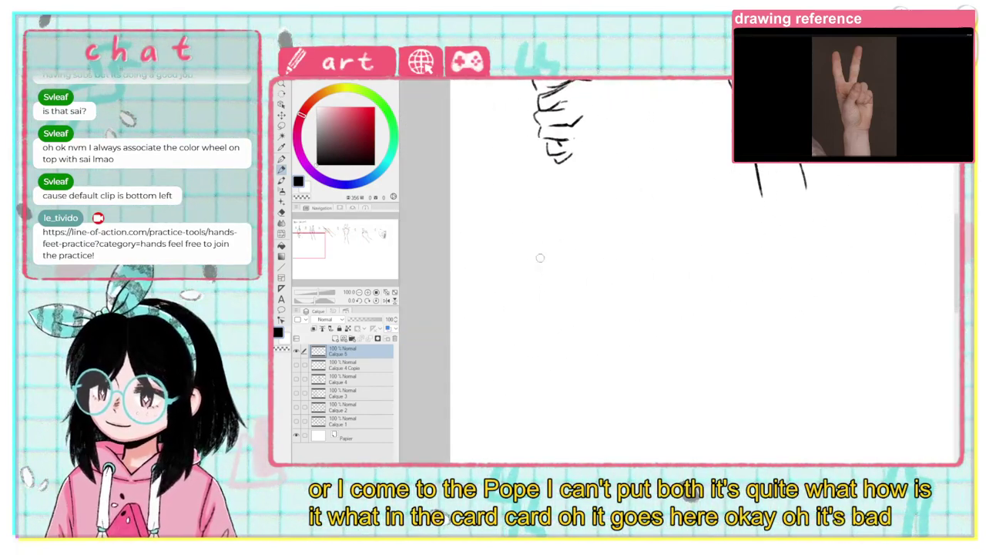
pyautogui.moveTo(506, 267)
pyautogui.mouseDown()
pyautogui.moveTo(505, 281)
pyautogui.moveTo(521, 275)
pyautogui.mouseUp()
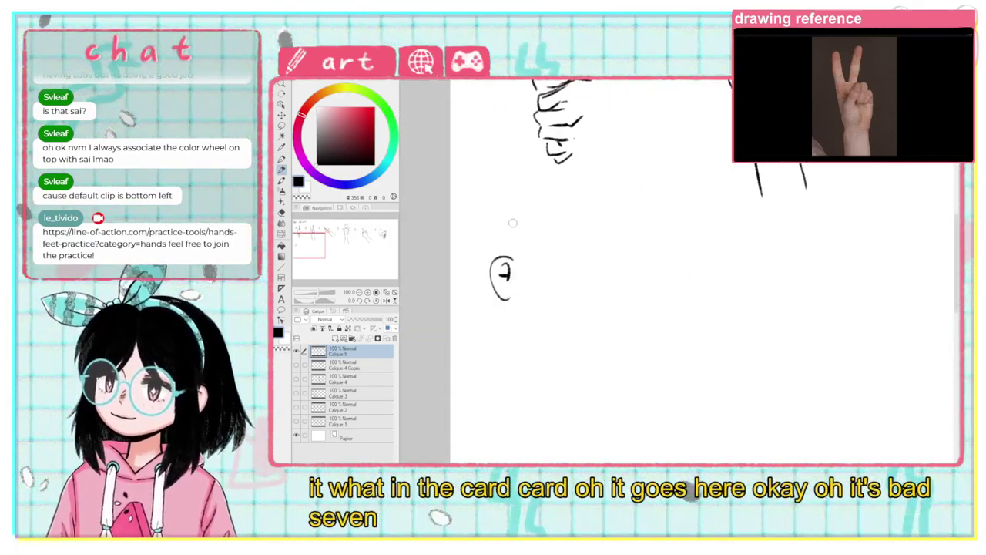
# Step: Sketch the V-sign hand beside number 7 with two raised fingers, folded fingers, thumb and palm, undoing misplaced strokes
pyautogui.moveTo(577, 344)
pyautogui.mouseDown()
pyautogui.moveTo(608, 302)
pyautogui.moveTo(594, 344)
pyautogui.mouseUp()
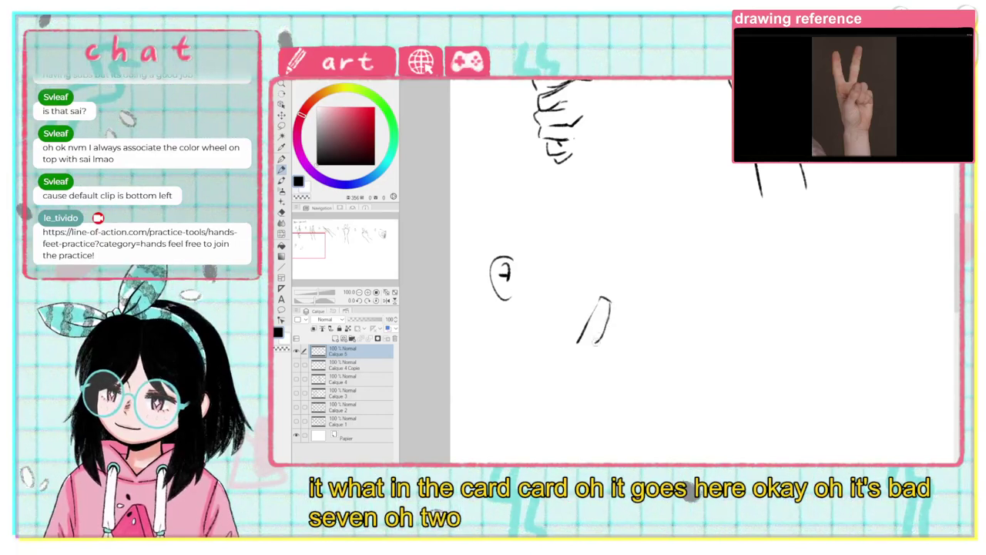
pyautogui.moveTo(596, 298)
pyautogui.mouseDown()
pyautogui.moveTo(570, 217)
pyautogui.moveTo(571, 285)
pyautogui.moveTo(571, 224)
pyautogui.moveTo(568, 271)
pyautogui.mouseUp()
pyautogui.hotkey('ctrl', 'z')
pyautogui.hotkey('ctrl', 'z')
pyautogui.moveTo(563, 230); pyautogui.dragTo(572, 358)
pyautogui.moveTo(612, 307)
pyautogui.mouseDown()
pyautogui.moveTo(631, 297)
pyautogui.moveTo(647, 305)
pyautogui.moveTo(640, 334)
pyautogui.moveTo(655, 367)
pyautogui.moveTo(638, 393)
pyautogui.mouseUp()
pyautogui.moveTo(595, 349); pyautogui.dragTo(620, 388)
pyautogui.moveTo(571, 351); pyautogui.dragTo(574, 390)
pyautogui.moveTo(593, 286)
pyautogui.mouseDown()
pyautogui.moveTo(601, 248)
pyautogui.moveTo(623, 221)
pyautogui.moveTo(615, 299)
pyautogui.mouseUp()
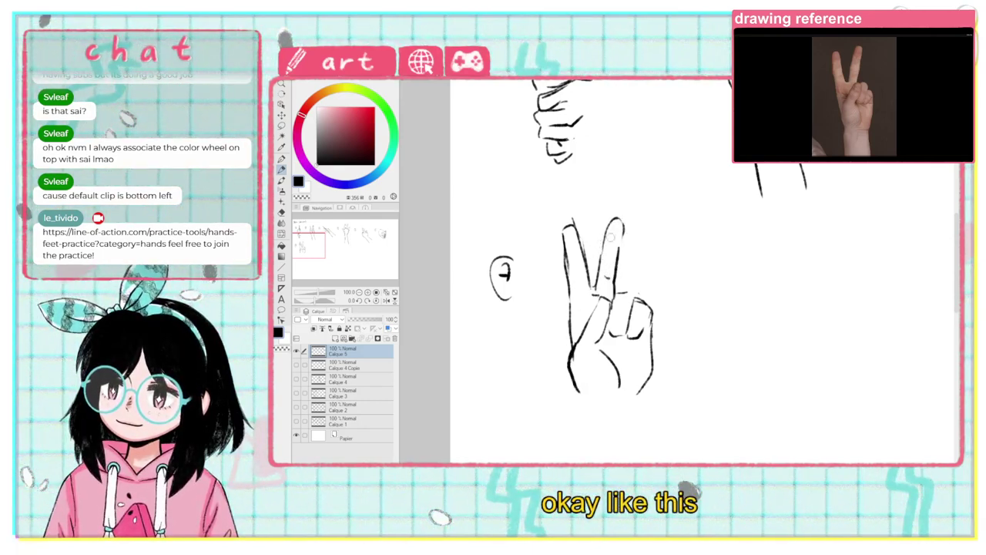
pyautogui.moveTo(606, 228)
pyautogui.mouseDown()
pyautogui.moveTo(599, 285)
pyautogui.moveTo(615, 281)
pyautogui.mouseUp()
# Step: Handwrite a circled 8 to the right of the V-sign hand
pyautogui.moveTo(627, 416); pyautogui.dragTo(525, 366)
pyautogui.moveTo(648, 232); pyautogui.dragTo(644, 255)
pyautogui.moveTo(641, 230)
pyautogui.mouseDown()
pyautogui.moveTo(629, 248)
pyautogui.moveTo(650, 266)
pyautogui.mouseUp()
pyautogui.moveTo(642, 374)
pyautogui.mouseDown()
pyautogui.moveTo(548, 370)
pyautogui.moveTo(553, 382)
pyautogui.mouseUp()
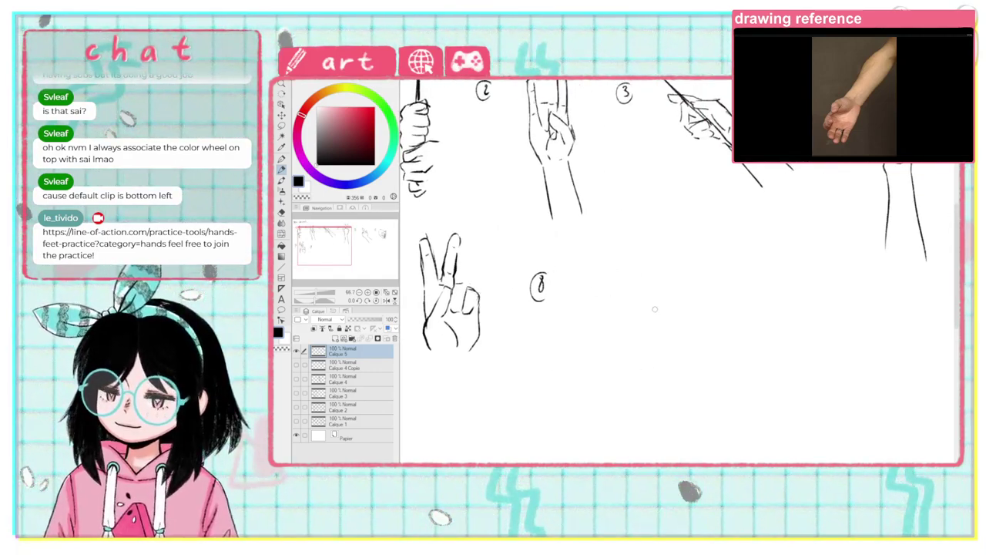
# Step: Sketch the downward-hanging relaxed hand beside number 8 with thumb, curled fingers, palm edge and diagonal forearm
pyautogui.moveTo(638, 299)
pyautogui.mouseDown()
pyautogui.moveTo(670, 313)
pyautogui.moveTo(616, 314)
pyautogui.moveTo(627, 327)
pyautogui.moveTo(614, 338)
pyautogui.moveTo(640, 340)
pyautogui.moveTo(610, 339)
pyautogui.moveTo(602, 355)
pyautogui.moveTo(620, 354)
pyautogui.moveTo(597, 378)
pyautogui.mouseUp()
pyautogui.moveTo(609, 344); pyautogui.dragTo(595, 374)
pyautogui.moveTo(609, 332)
pyautogui.mouseDown()
pyautogui.moveTo(604, 338)
pyautogui.moveTo(630, 374)
pyautogui.moveTo(617, 408)
pyautogui.moveTo(605, 408)
pyautogui.mouseUp()
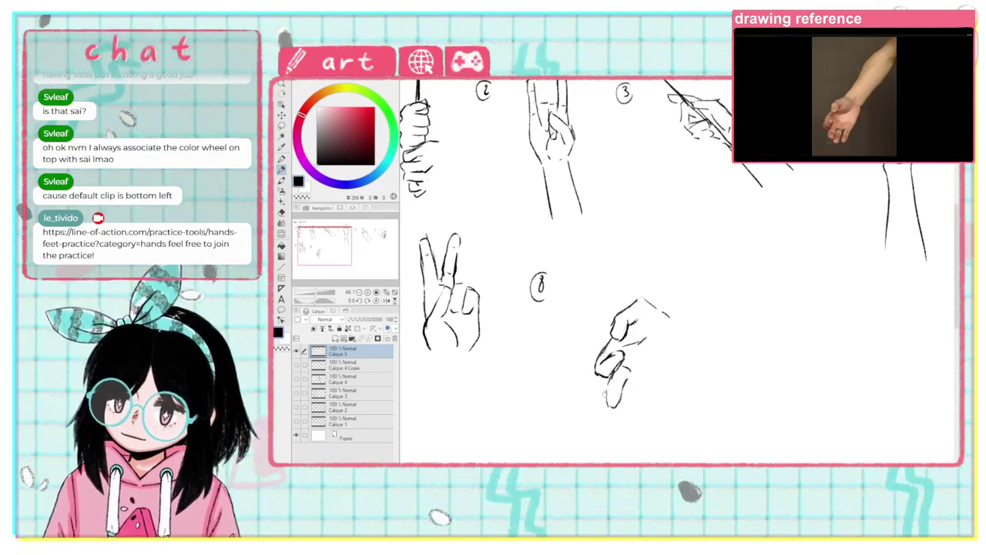
pyautogui.moveTo(629, 375); pyautogui.dragTo(643, 373)
pyautogui.moveTo(630, 380)
pyautogui.mouseDown()
pyautogui.moveTo(644, 378)
pyautogui.moveTo(641, 404)
pyautogui.mouseUp()
pyautogui.moveTo(636, 390)
pyautogui.mouseDown()
pyautogui.moveTo(622, 420)
pyautogui.moveTo(618, 404)
pyautogui.moveTo(656, 404)
pyautogui.moveTo(638, 413)
pyautogui.mouseUp()
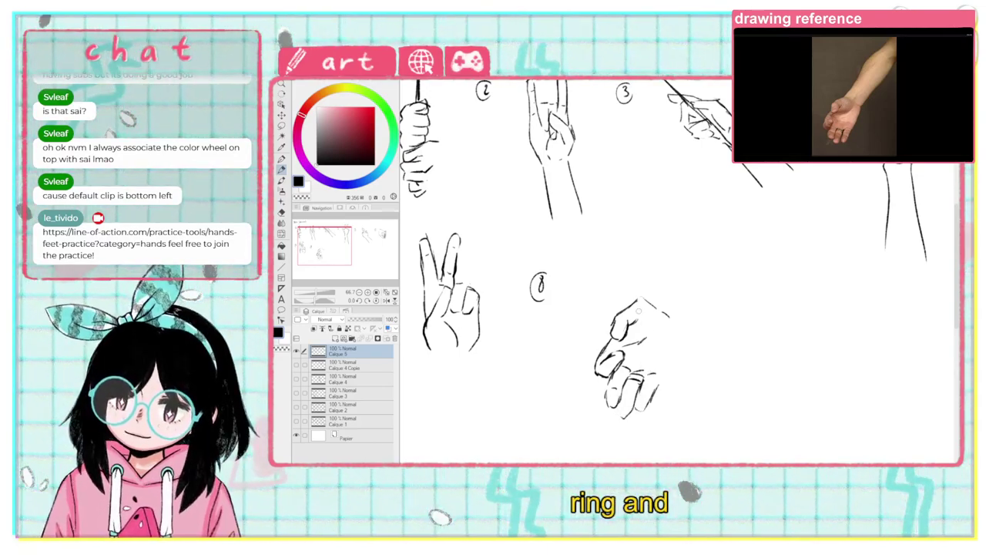
pyautogui.moveTo(667, 364)
pyautogui.mouseDown()
pyautogui.moveTo(659, 378)
pyautogui.moveTo(677, 319)
pyautogui.moveTo(657, 290)
pyautogui.moveTo(693, 219)
pyautogui.mouseUp()
pyautogui.moveTo(680, 316); pyautogui.dragTo(731, 240)
# Step: Handwrite a circled 9 to the right of the relaxed hand
pyautogui.moveTo(564, 359); pyautogui.dragTo(428, 288)
pyautogui.moveTo(662, 243); pyautogui.dragTo(659, 257)
pyautogui.moveTo(667, 237)
pyautogui.mouseDown()
pyautogui.moveTo(660, 267)
pyautogui.moveTo(559, 216)
pyautogui.moveTo(550, 249)
pyautogui.mouseUp()
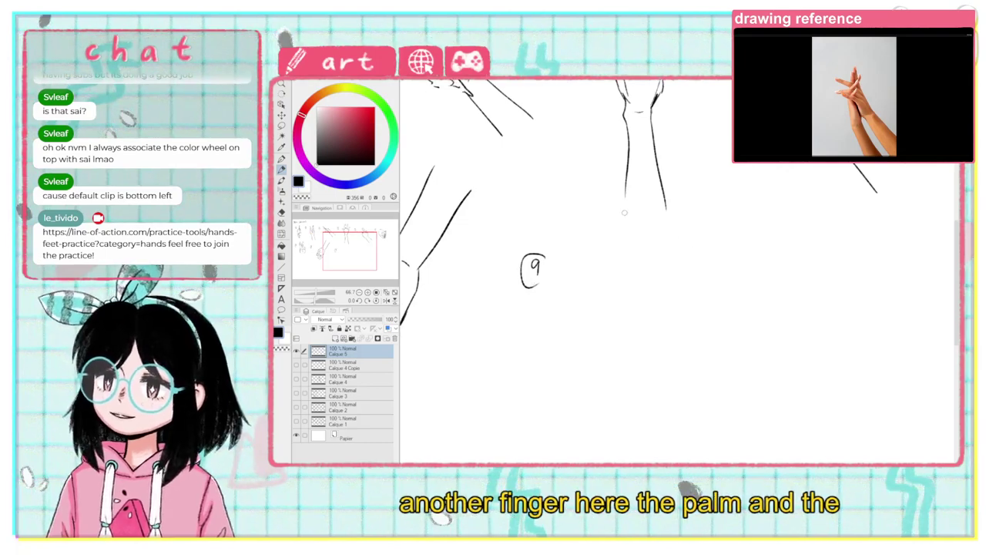
# Step: Sketch the two crossed hands beside number 9, redoing the pinky strokes and adding the remaining fingers and arm lines
pyautogui.moveTo(659, 328)
pyautogui.mouseDown()
pyautogui.moveTo(610, 254)
pyautogui.moveTo(646, 282)
pyautogui.moveTo(605, 252)
pyautogui.moveTo(639, 242)
pyautogui.moveTo(618, 299)
pyautogui.moveTo(632, 346)
pyautogui.mouseUp()
pyautogui.moveTo(654, 275); pyautogui.dragTo(640, 259)
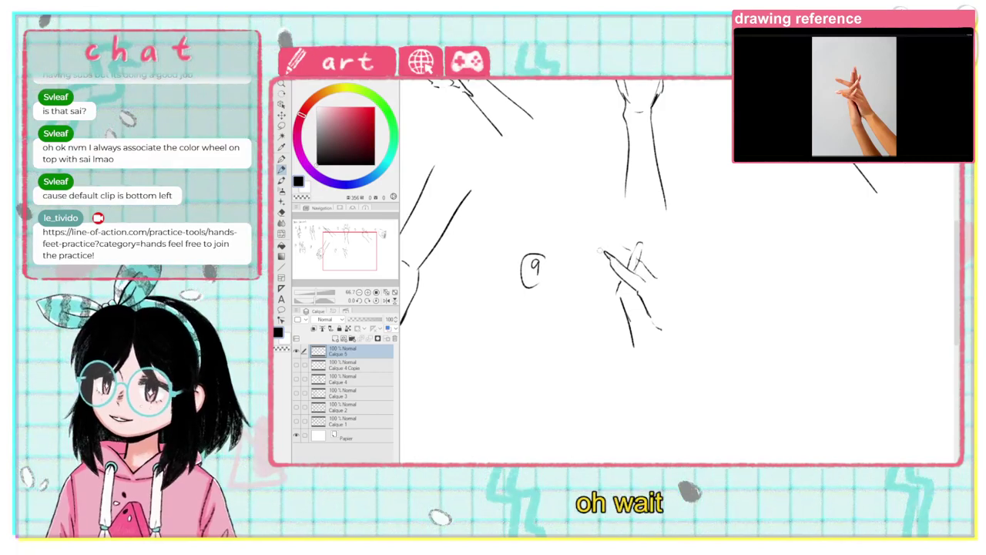
pyautogui.moveTo(628, 286)
pyautogui.mouseDown()
pyautogui.moveTo(644, 293)
pyautogui.moveTo(605, 281)
pyautogui.mouseUp()
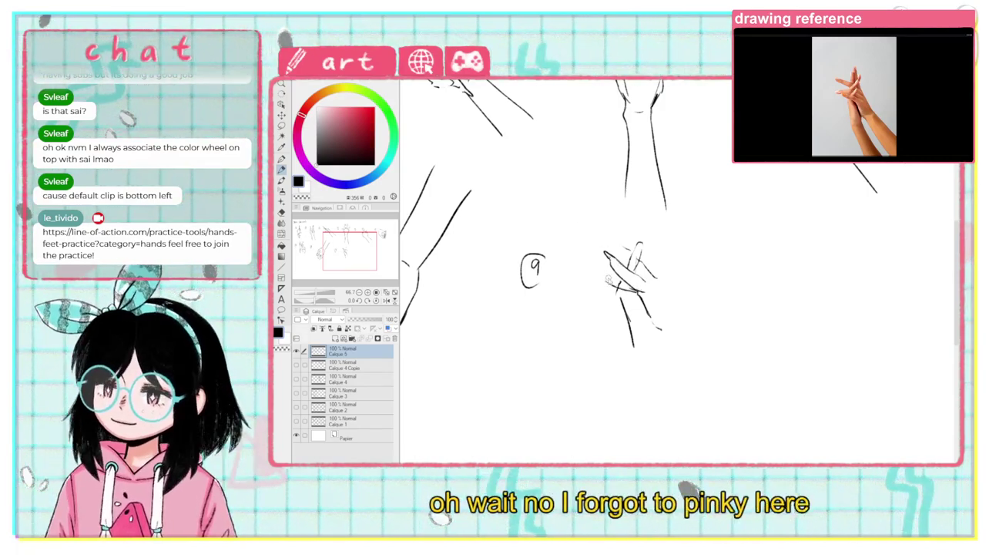
pyautogui.hotkey('ctrl', 'z')
pyautogui.hotkey('ctrl', 'z')
pyautogui.moveTo(644, 293)
pyautogui.mouseDown()
pyautogui.moveTo(610, 274)
pyautogui.moveTo(643, 298)
pyautogui.mouseUp()
pyautogui.moveTo(632, 252)
pyautogui.mouseDown()
pyautogui.moveTo(602, 234)
pyautogui.moveTo(617, 257)
pyautogui.moveTo(635, 223)
pyautogui.moveTo(630, 211)
pyautogui.moveTo(637, 246)
pyautogui.mouseUp()
pyautogui.moveTo(628, 213)
pyautogui.mouseDown()
pyautogui.moveTo(640, 230)
pyautogui.moveTo(658, 229)
pyautogui.moveTo(664, 269)
pyautogui.moveTo(668, 248)
pyautogui.mouseUp()
pyautogui.moveTo(664, 274)
pyautogui.mouseDown()
pyautogui.moveTo(694, 349)
pyautogui.moveTo(655, 345)
pyautogui.mouseUp()
# Step: Handwrite a circled 10 at the end of the second row
pyautogui.moveTo(586, 370); pyautogui.dragTo(454, 375)
pyautogui.moveTo(632, 262)
pyautogui.mouseDown()
pyautogui.moveTo(633, 275)
pyautogui.moveTo(640, 262)
pyautogui.mouseUp()
pyautogui.moveTo(639, 250); pyautogui.dragTo(636, 297)
pyautogui.moveTo(670, 354); pyautogui.dragTo(529, 344)
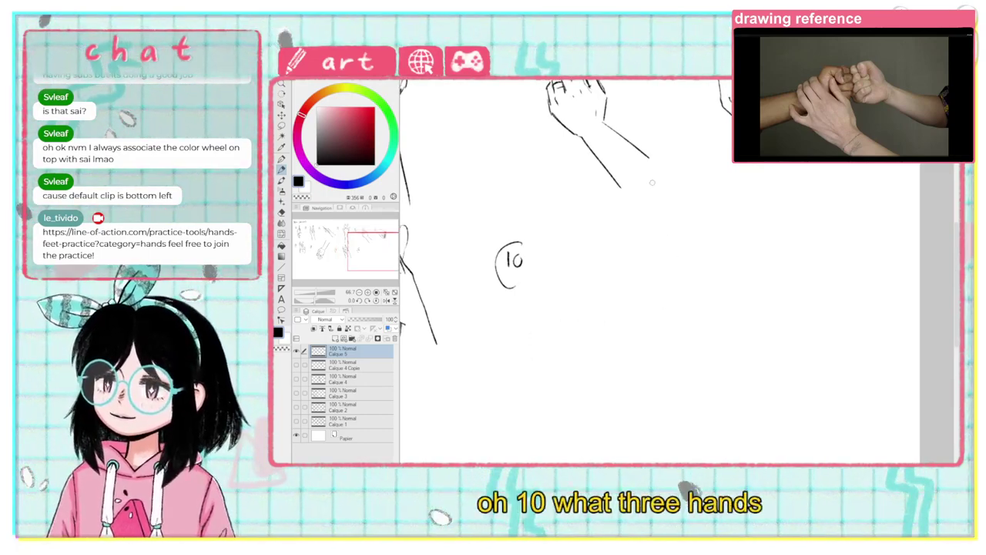
# Step: Sketch the three-hand pose beside number 10, with the covered fist, the hand laid over it and the fist facing them
pyautogui.moveTo(618, 252)
pyautogui.mouseDown()
pyautogui.moveTo(637, 248)
pyautogui.moveTo(644, 281)
pyautogui.moveTo(628, 272)
pyautogui.mouseUp()
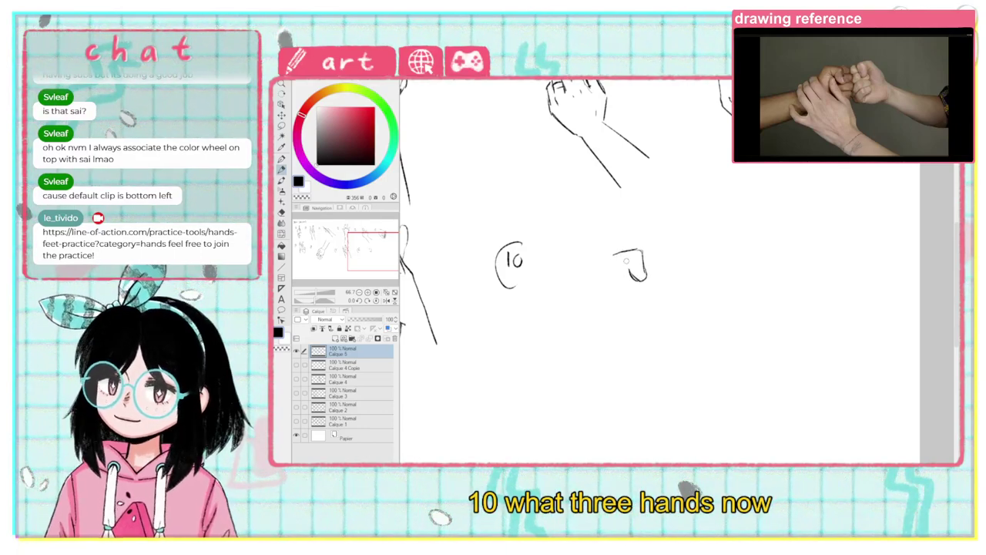
pyautogui.moveTo(614, 253); pyautogui.dragTo(597, 277)
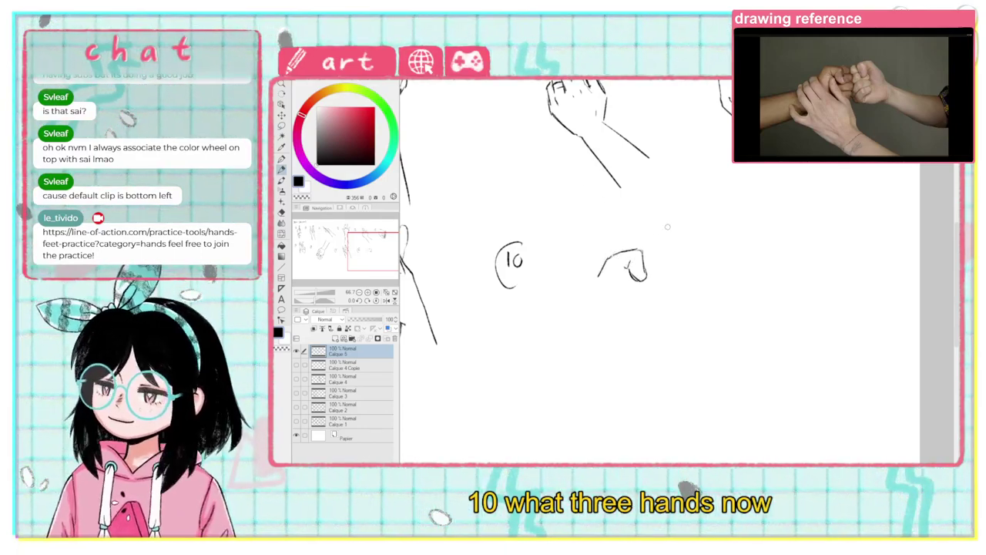
pyautogui.moveTo(641, 247)
pyautogui.mouseDown()
pyautogui.moveTo(666, 256)
pyautogui.moveTo(656, 301)
pyautogui.moveTo(628, 290)
pyautogui.moveTo(646, 322)
pyautogui.mouseUp()
pyautogui.moveTo(635, 279); pyautogui.dragTo(611, 296)
pyautogui.moveTo(610, 285); pyautogui.dragTo(620, 322)
pyautogui.moveTo(679, 251)
pyautogui.mouseDown()
pyautogui.moveTo(663, 263)
pyautogui.moveTo(701, 248)
pyautogui.mouseUp()
pyautogui.moveTo(678, 255)
pyautogui.mouseDown()
pyautogui.moveTo(676, 277)
pyautogui.moveTo(693, 264)
pyautogui.moveTo(687, 289)
pyautogui.mouseUp()
pyautogui.moveTo(692, 289)
pyautogui.mouseDown()
pyautogui.moveTo(692, 316)
pyautogui.moveTo(667, 317)
pyautogui.moveTo(667, 330)
pyautogui.moveTo(675, 323)
pyautogui.mouseUp()
pyautogui.hotkey('ctrl', 'z')
pyautogui.moveTo(692, 251)
pyautogui.mouseDown()
pyautogui.moveTo(726, 272)
pyautogui.moveTo(729, 299)
pyautogui.mouseUp()
# Step: Start a third row of poses with a circled 11 below the V-sign hand
pyautogui.moveTo(518, 383); pyautogui.dragTo(824, 345)
pyautogui.moveTo(487, 354); pyautogui.dragTo(789, 311)
pyautogui.moveTo(636, 243); pyautogui.dragTo(637, 253)
pyautogui.moveTo(642, 241)
pyautogui.mouseDown()
pyautogui.moveTo(642, 254)
pyautogui.moveTo(646, 235)
pyautogui.mouseUp()
pyautogui.moveTo(654, 343); pyautogui.dragTo(539, 339)
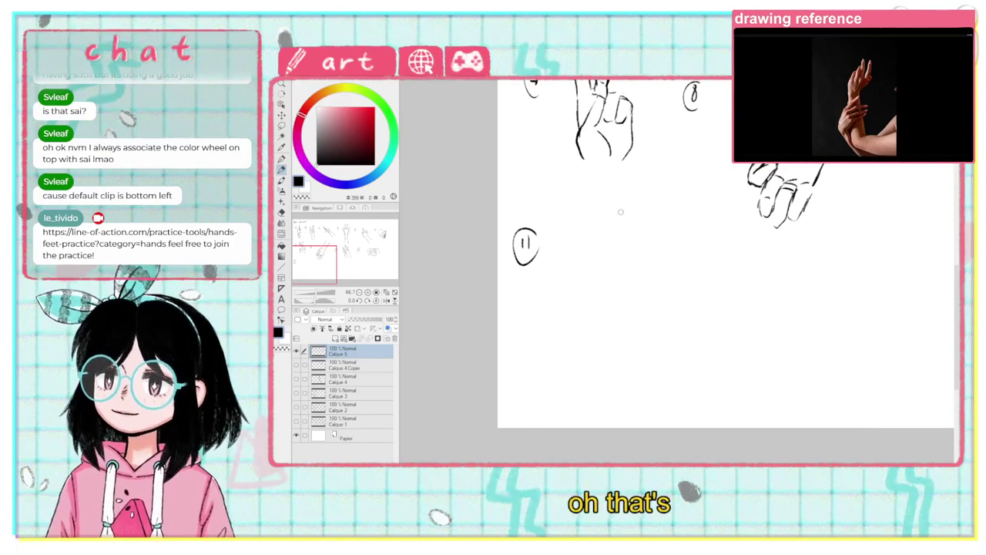
# Step: Sketch the raised hand beside number 11 with its upright fingers and palm, undoing the last stray stroke
pyautogui.moveTo(617, 236)
pyautogui.mouseDown()
pyautogui.moveTo(601, 262)
pyautogui.moveTo(622, 257)
pyautogui.moveTo(635, 208)
pyautogui.moveTo(633, 256)
pyautogui.moveTo(651, 210)
pyautogui.moveTo(646, 270)
pyautogui.moveTo(659, 261)
pyautogui.mouseUp()
pyautogui.moveTo(655, 268); pyautogui.dragTo(644, 283)
pyautogui.moveTo(609, 252)
pyautogui.mouseDown()
pyautogui.moveTo(592, 287)
pyautogui.moveTo(608, 308)
pyautogui.mouseUp()
pyautogui.moveTo(594, 273)
pyautogui.mouseDown()
pyautogui.moveTo(582, 333)
pyautogui.moveTo(612, 343)
pyautogui.mouseUp()
pyautogui.hotkey('ctrl', 'z')
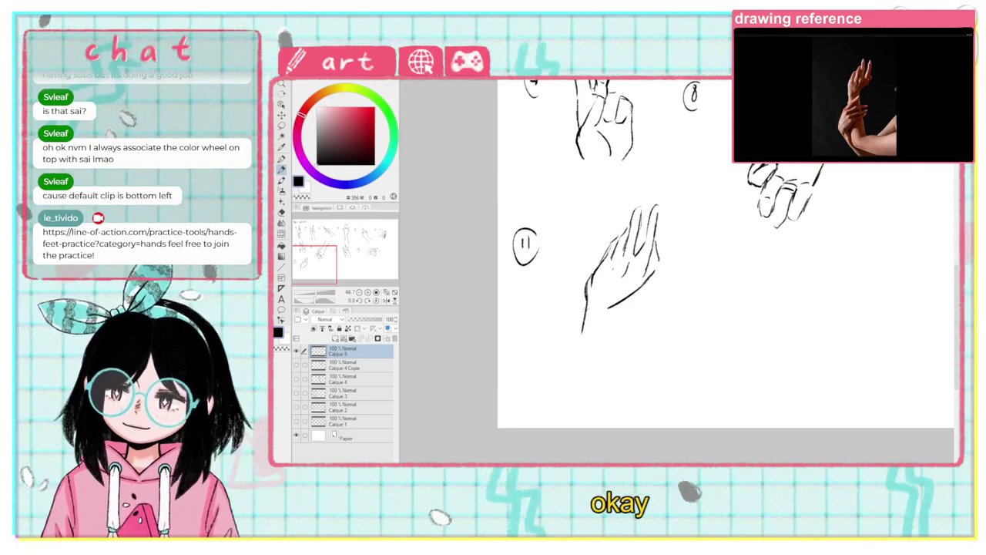
# Step: Add the forearm lines to hand 11 and refine its fingertips and outer contours
pyautogui.moveTo(585, 310); pyautogui.dragTo(583, 347)
pyautogui.moveTo(609, 305); pyautogui.dragTo(614, 368)
pyautogui.moveTo(641, 220)
pyautogui.mouseDown()
pyautogui.moveTo(636, 203)
pyautogui.moveTo(652, 205)
pyautogui.mouseUp()
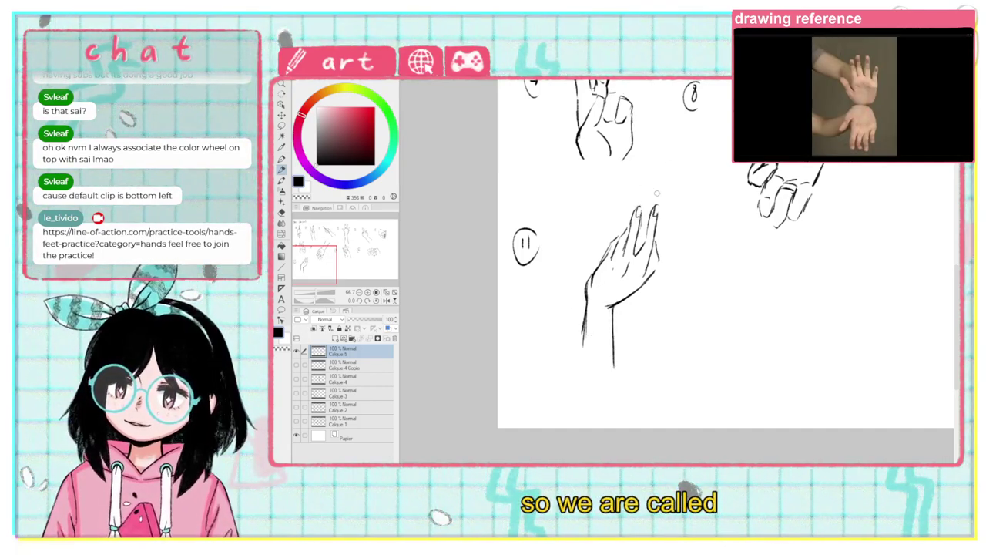
pyautogui.moveTo(649, 259); pyautogui.dragTo(640, 273)
pyautogui.moveTo(617, 242); pyautogui.dragTo(595, 270)
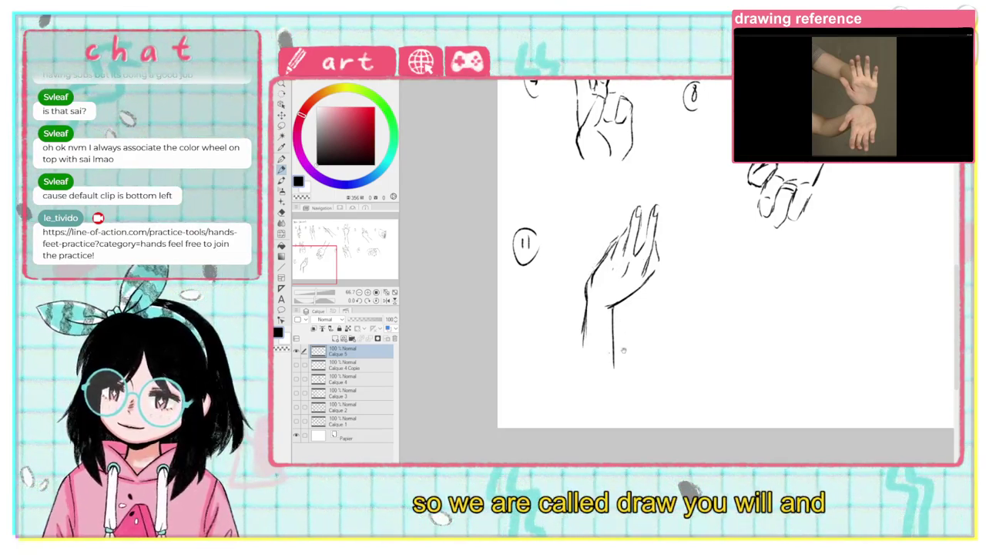
# Step: Handwrite a circled 12 to the right of the raised hand
pyautogui.moveTo(629, 336); pyautogui.dragTo(476, 325)
pyautogui.moveTo(586, 250); pyautogui.dragTo(598, 261)
pyautogui.moveTo(601, 245)
pyautogui.mouseDown()
pyautogui.moveTo(581, 245)
pyautogui.moveTo(601, 264)
pyautogui.mouseUp()
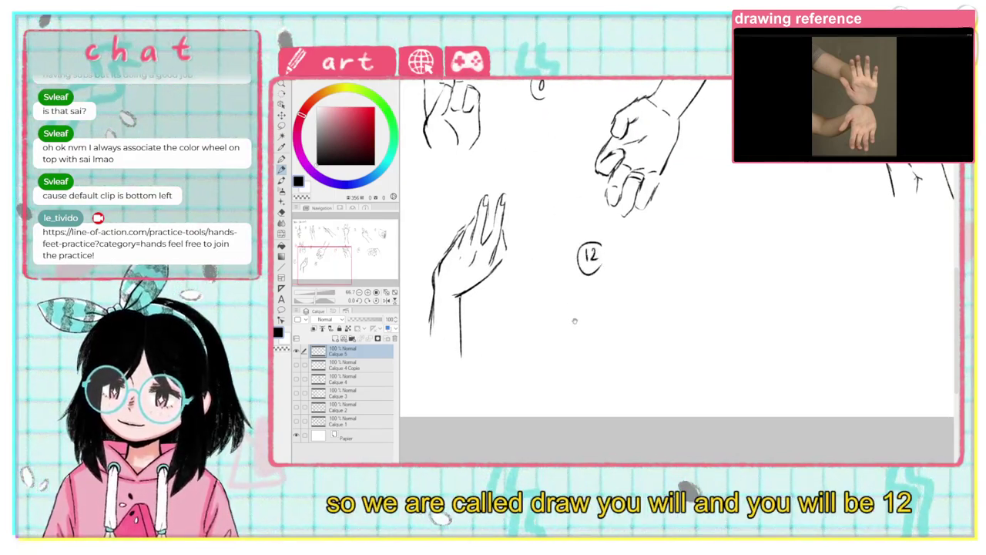
pyautogui.moveTo(573, 304); pyautogui.dragTo(494, 290)
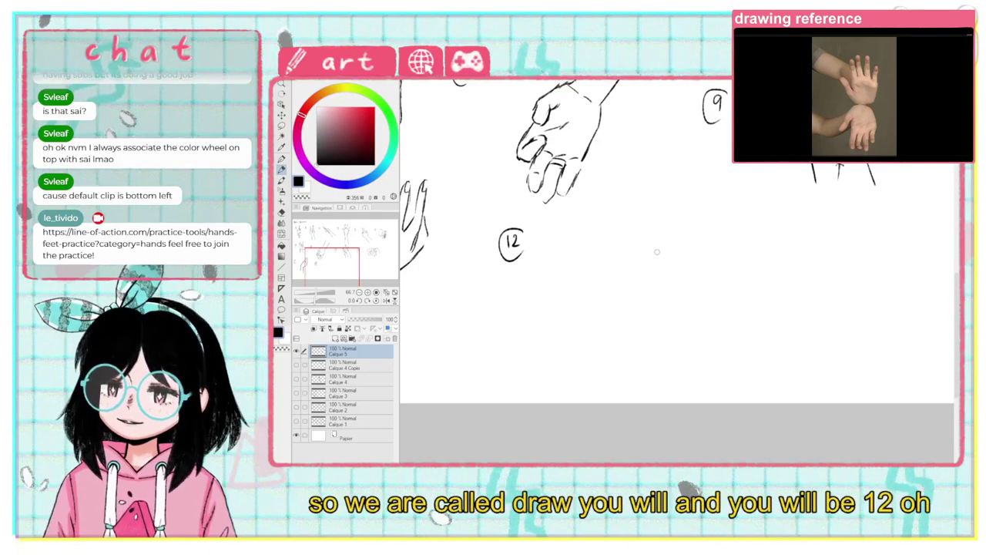
# Step: Sketch the upper open hand of pose 12 with its spread thumb, four upright fingers and palm outline
pyautogui.moveTo(660, 252)
pyautogui.mouseDown()
pyautogui.moveTo(635, 248)
pyautogui.moveTo(614, 202)
pyautogui.moveTo(647, 234)
pyautogui.moveTo(639, 159)
pyautogui.moveTo(652, 200)
pyautogui.mouseUp()
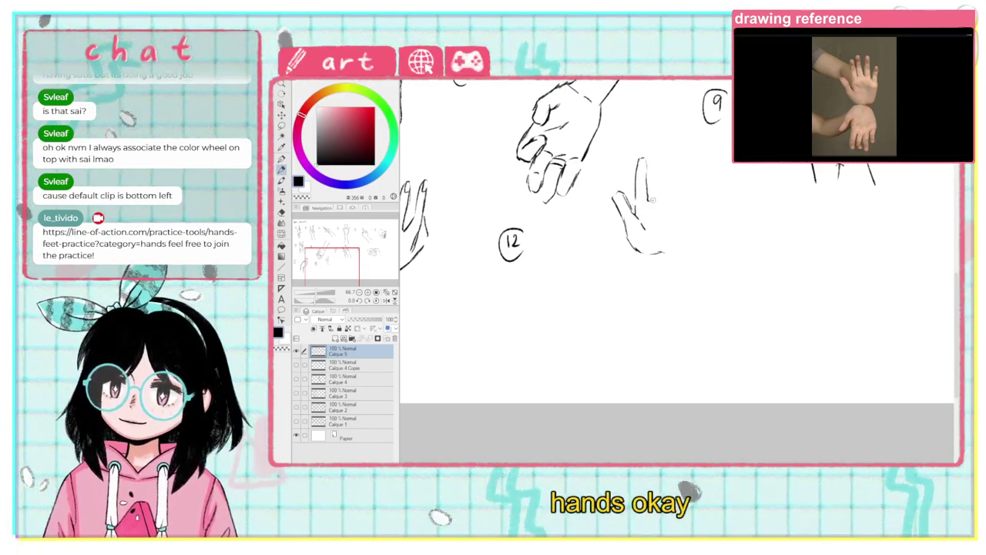
pyautogui.moveTo(646, 161); pyautogui.dragTo(652, 201)
pyautogui.moveTo(656, 159); pyautogui.dragTo(661, 199)
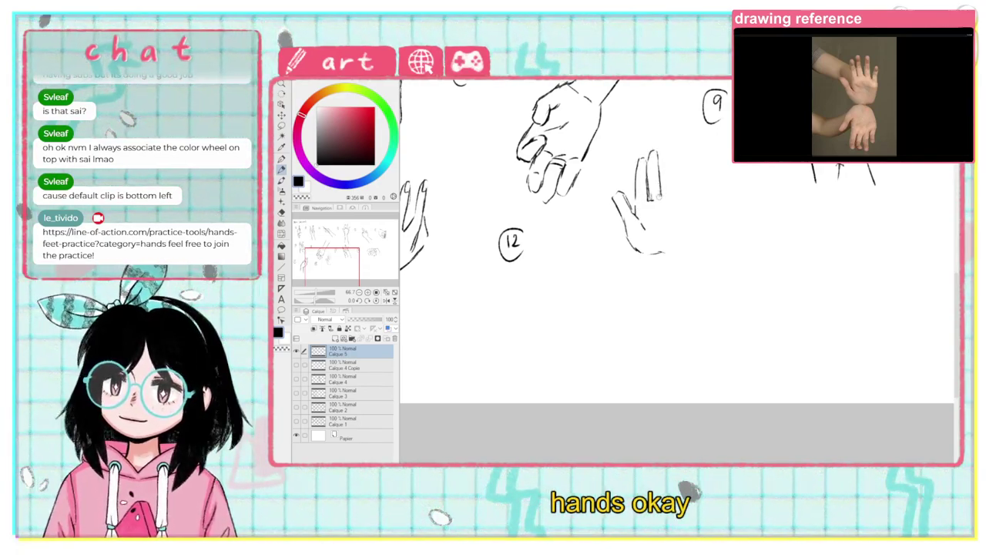
pyautogui.moveTo(664, 157)
pyautogui.mouseDown()
pyautogui.moveTo(666, 197)
pyautogui.moveTo(685, 183)
pyautogui.moveTo(687, 218)
pyautogui.moveTo(682, 245)
pyautogui.moveTo(666, 257)
pyautogui.mouseUp()
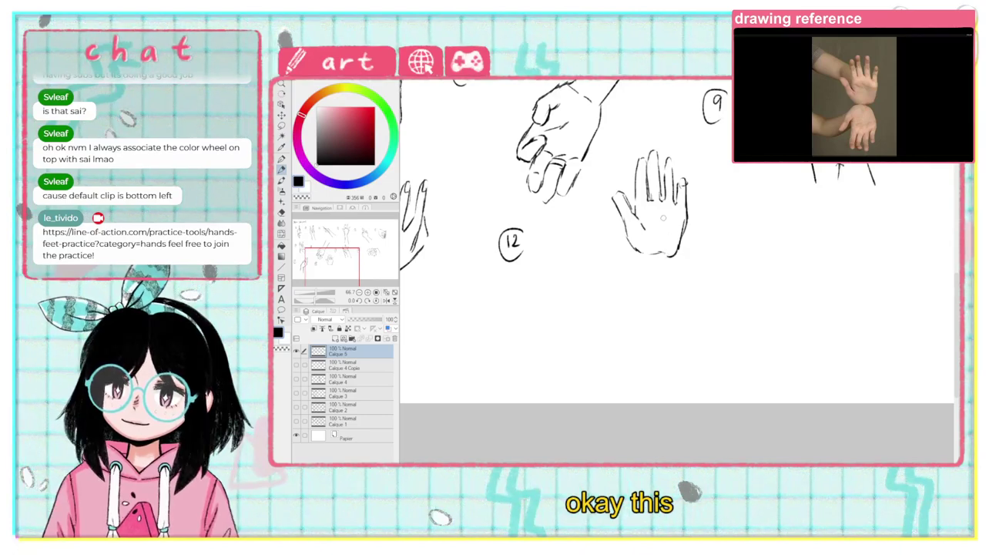
pyautogui.moveTo(651, 192); pyautogui.dragTo(651, 201)
# Step: Sketch the downward-pointing second hand of pose 12 directly below the first, with its fingers and sides
pyautogui.moveTo(638, 260)
pyautogui.mouseDown()
pyautogui.moveTo(614, 290)
pyautogui.moveTo(636, 337)
pyautogui.moveTo(646, 316)
pyautogui.moveTo(649, 345)
pyautogui.mouseUp()
pyautogui.moveTo(652, 346); pyautogui.dragTo(658, 336)
pyautogui.moveTo(656, 302); pyautogui.dragTo(667, 343)
pyautogui.moveTo(672, 318)
pyautogui.mouseDown()
pyautogui.moveTo(675, 341)
pyautogui.moveTo(675, 264)
pyautogui.moveTo(660, 273)
pyautogui.mouseUp()
# Step: Handwrite a circled 13 to the right of the two stacked hands
pyautogui.moveTo(616, 311); pyautogui.dragTo(440, 341)
pyautogui.moveTo(589, 269); pyautogui.dragTo(591, 281)
pyautogui.moveTo(591, 257)
pyautogui.mouseDown()
pyautogui.moveTo(578, 286)
pyautogui.moveTo(602, 283)
pyautogui.moveTo(570, 265)
pyautogui.mouseUp()
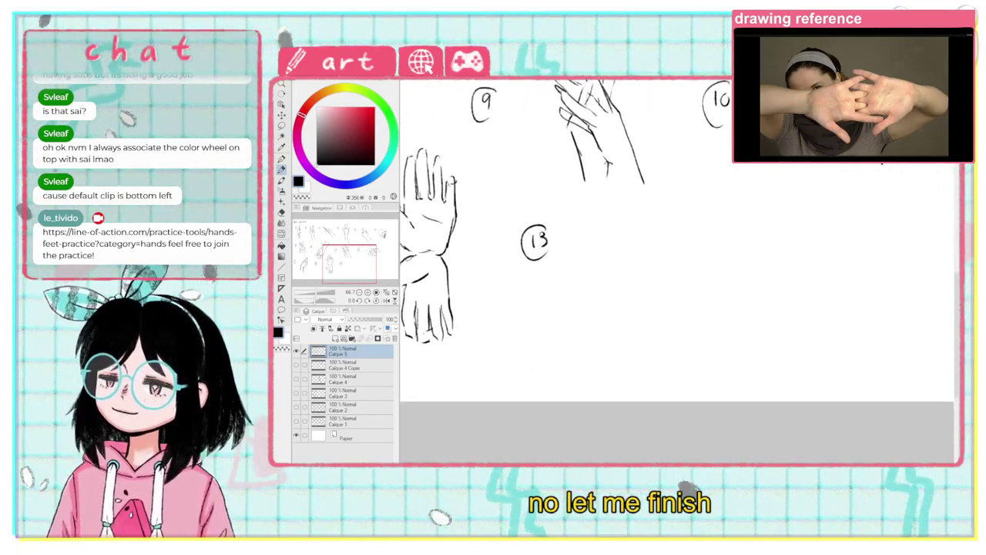
# Step: Sketch the two overlapping hands beside number 13, with interlaced fingers and thumbs pointing downward
pyautogui.moveTo(644, 241); pyautogui.dragTo(588, 272)
pyautogui.moveTo(625, 313)
pyautogui.mouseDown()
pyautogui.moveTo(593, 298)
pyautogui.moveTo(657, 348)
pyautogui.moveTo(623, 321)
pyautogui.moveTo(657, 305)
pyautogui.mouseUp()
pyautogui.moveTo(659, 292)
pyautogui.mouseDown()
pyautogui.moveTo(720, 307)
pyautogui.moveTo(644, 307)
pyautogui.moveTo(685, 274)
pyautogui.moveTo(680, 247)
pyautogui.moveTo(643, 220)
pyautogui.moveTo(692, 233)
pyautogui.moveTo(653, 252)
pyautogui.moveTo(686, 231)
pyautogui.moveTo(692, 267)
pyautogui.mouseUp()
pyautogui.moveTo(693, 233); pyautogui.dragTo(754, 250)
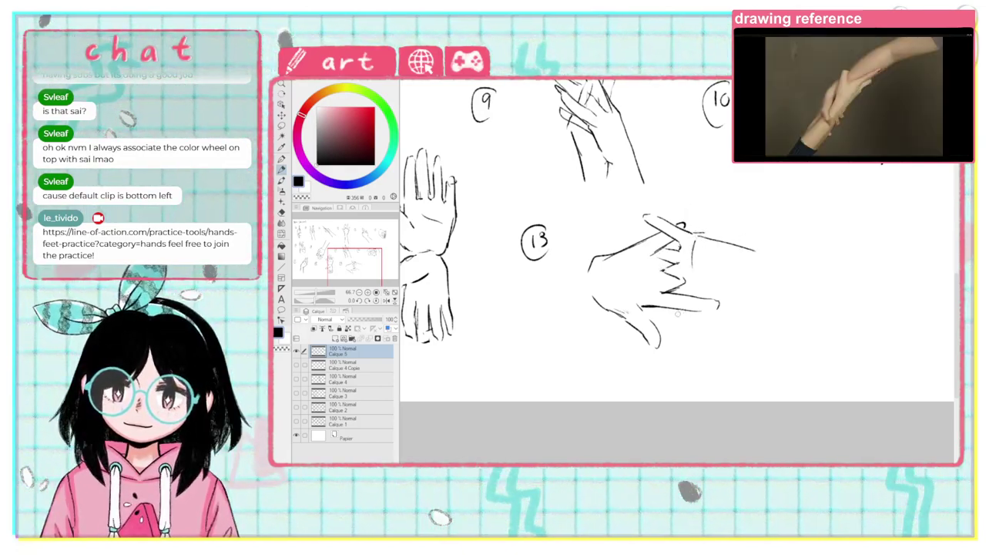
pyautogui.moveTo(688, 312); pyautogui.dragTo(677, 347)
# Step: Handwrite a circled 14 to the right of the interlaced hands
pyautogui.moveTo(630, 323); pyautogui.dragTo(485, 327)
pyautogui.moveTo(667, 232); pyautogui.dragTo(674, 251)
pyautogui.moveTo(677, 214); pyautogui.dragTo(659, 262)
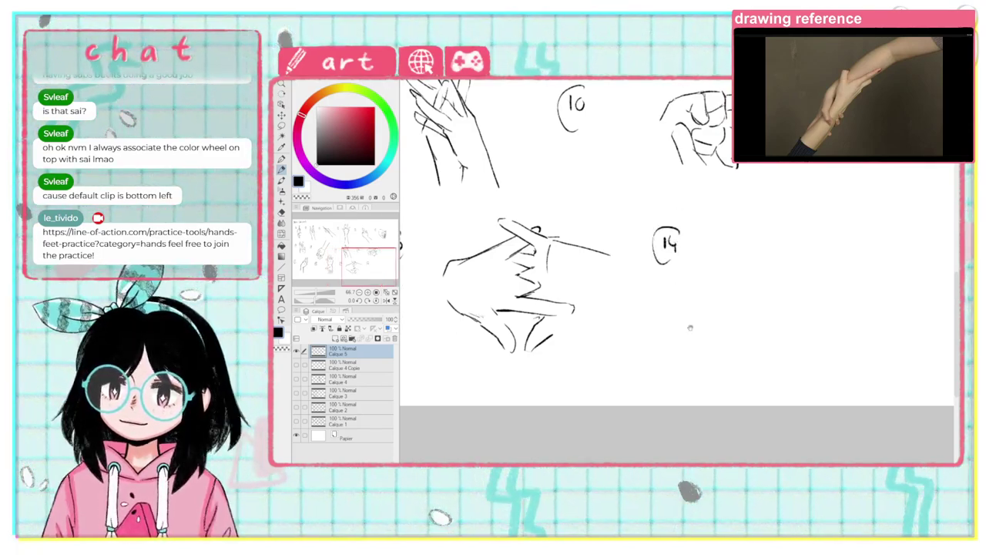
# Step: Sketch two hands clasping each other's forearms along a diagonal beside number 14, including the fingers gripping the wrist
pyautogui.moveTo(691, 308); pyautogui.dragTo(519, 304)
pyautogui.moveTo(517, 246); pyautogui.dragTo(605, 279)
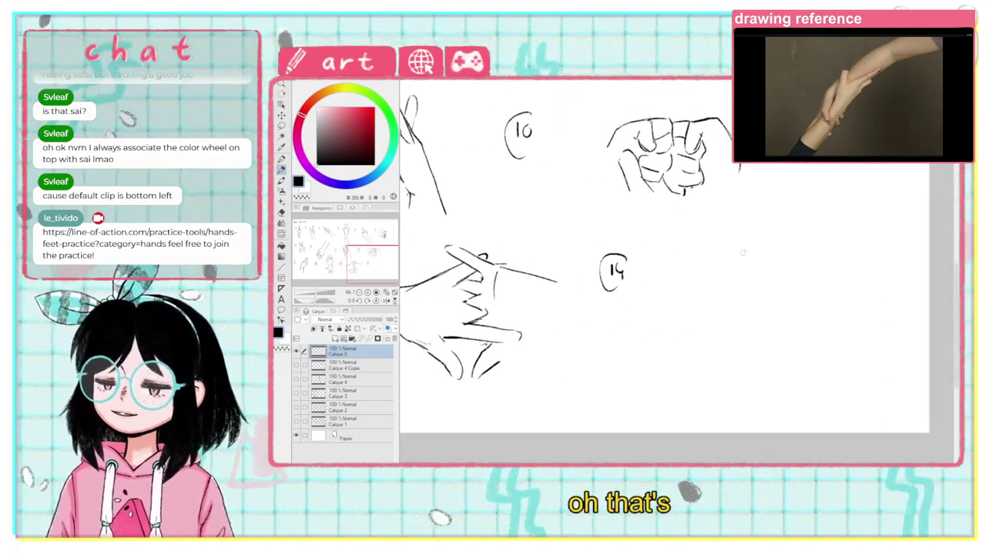
pyautogui.moveTo(736, 271); pyautogui.dragTo(720, 288)
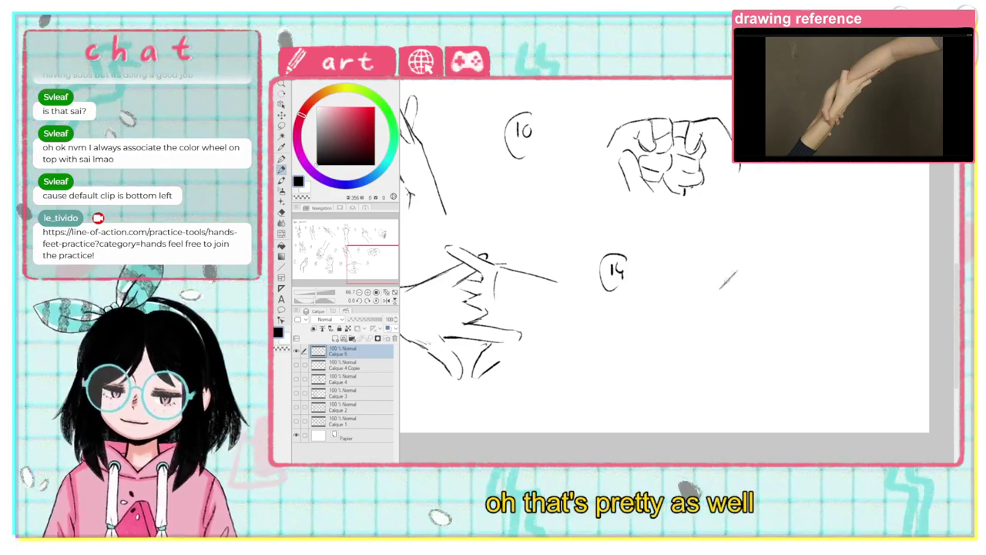
pyautogui.moveTo(743, 256)
pyautogui.mouseDown()
pyautogui.moveTo(776, 205)
pyautogui.moveTo(769, 234)
pyautogui.moveTo(824, 199)
pyautogui.moveTo(802, 231)
pyautogui.mouseUp()
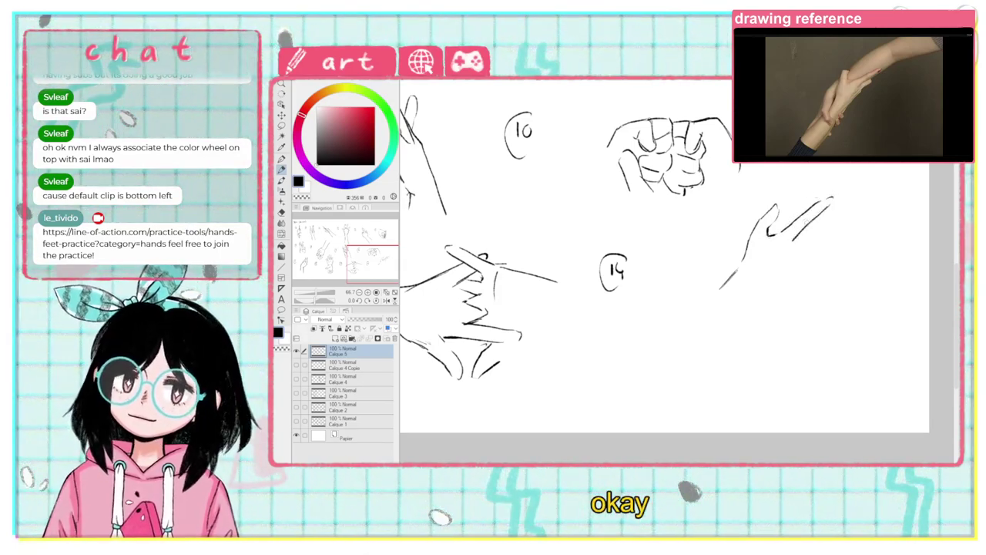
pyautogui.moveTo(817, 229)
pyautogui.mouseDown()
pyautogui.moveTo(732, 315)
pyautogui.moveTo(744, 307)
pyautogui.moveTo(736, 302)
pyautogui.moveTo(736, 322)
pyautogui.moveTo(709, 338)
pyautogui.mouseUp()
pyautogui.moveTo(729, 284); pyautogui.dragTo(708, 292)
pyautogui.moveTo(726, 288); pyautogui.dragTo(705, 319)
pyautogui.moveTo(731, 260); pyautogui.dragTo(679, 322)
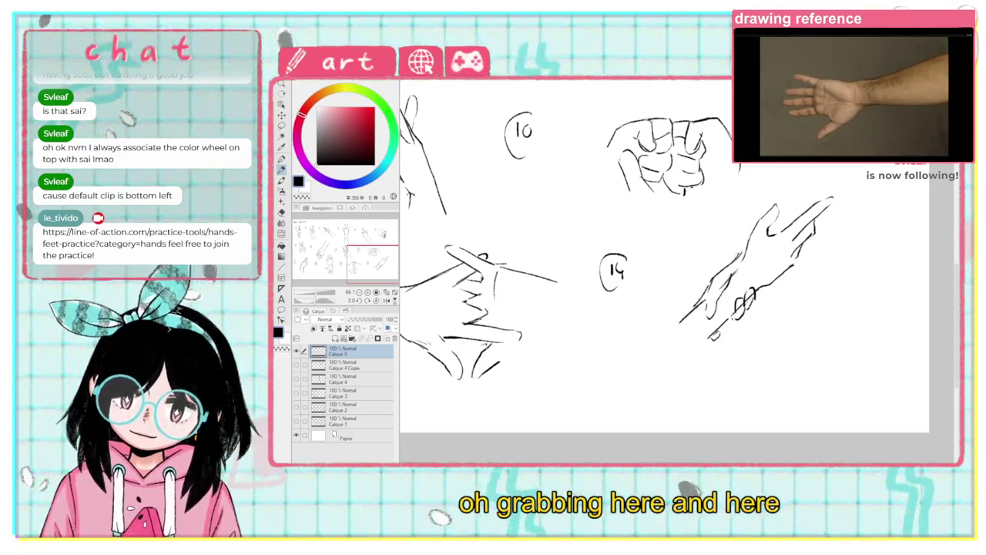
# Step: Hide layer Calque 5, add a new layer above it and handwrite 15 near the page's upper-left corner
pyautogui.moveTo(548, 304)
pyautogui.mouseDown()
pyautogui.moveTo(548, 439)
pyautogui.moveTo(537, 458)
pyautogui.moveTo(437, 442)
pyautogui.mouseUp()
pyautogui.moveTo(595, 278)
pyautogui.mouseDown()
pyautogui.moveTo(815, 150)
pyautogui.moveTo(890, 148)
pyautogui.mouseUp()
pyautogui.click(296, 352)
pyautogui.click(335, 338)
pyautogui.moveTo(456, 235); pyautogui.dragTo(586, 231)
pyautogui.moveTo(512, 199); pyautogui.dragTo(512, 211)
pyautogui.moveTo(517, 198)
pyautogui.mouseDown()
pyautogui.moveTo(516, 212)
pyautogui.moveTo(527, 196)
pyautogui.mouseUp()
# Step: Sketch the sideways open hand beside number 15 with its fingers, palm, lowered thumb and wrist line
pyautogui.moveTo(691, 216); pyautogui.dragTo(648, 209)
pyautogui.moveTo(641, 218); pyautogui.dragTo(635, 244)
pyautogui.moveTo(692, 219)
pyautogui.mouseDown()
pyautogui.moveTo(701, 256)
pyautogui.moveTo(675, 279)
pyautogui.moveTo(615, 239)
pyautogui.moveTo(589, 238)
pyautogui.moveTo(632, 252)
pyautogui.mouseUp()
pyautogui.moveTo(637, 218)
pyautogui.mouseDown()
pyautogui.moveTo(586, 221)
pyautogui.moveTo(634, 240)
pyautogui.moveTo(607, 209)
pyautogui.moveTo(640, 225)
pyautogui.moveTo(605, 204)
pyautogui.moveTo(700, 217)
pyautogui.moveTo(661, 228)
pyautogui.moveTo(683, 244)
pyautogui.moveTo(644, 299)
pyautogui.moveTo(515, 316)
pyautogui.moveTo(575, 357)
pyautogui.moveTo(525, 349)
pyautogui.mouseUp()
pyautogui.moveTo(593, 254); pyautogui.dragTo(629, 264)
pyautogui.moveTo(692, 238)
pyautogui.mouseDown()
pyautogui.moveTo(692, 249)
pyautogui.moveTo(700, 245)
pyautogui.mouseUp()
# Step: Handwrite 16 to the right of hand 15 and sketch the hand gripping a boxy object, undoing a stray stroke
pyautogui.moveTo(677, 373); pyautogui.dragTo(554, 352)
pyautogui.moveTo(671, 236); pyautogui.dragTo(658, 251)
pyautogui.hotkey('ctrl', 'z')
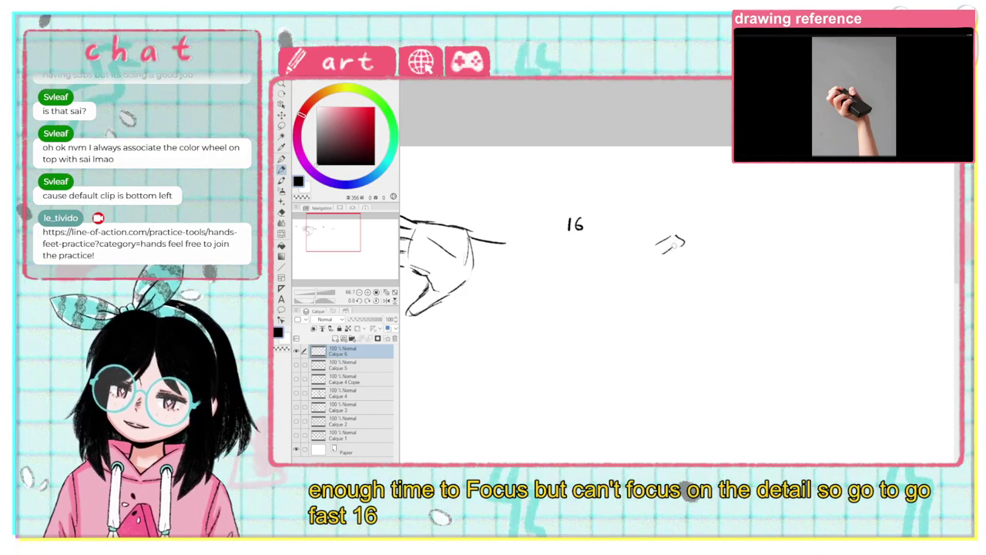
pyautogui.moveTo(656, 243)
pyautogui.mouseDown()
pyautogui.moveTo(657, 272)
pyautogui.moveTo(635, 256)
pyautogui.moveTo(640, 232)
pyautogui.moveTo(663, 223)
pyautogui.moveTo(622, 240)
pyautogui.moveTo(625, 215)
pyautogui.moveTo(644, 210)
pyautogui.moveTo(647, 220)
pyautogui.moveTo(640, 204)
pyautogui.moveTo(671, 205)
pyautogui.moveTo(717, 250)
pyautogui.mouseUp()
pyautogui.moveTo(723, 254); pyautogui.dragTo(687, 275)
pyautogui.moveTo(706, 263); pyautogui.dragTo(692, 289)
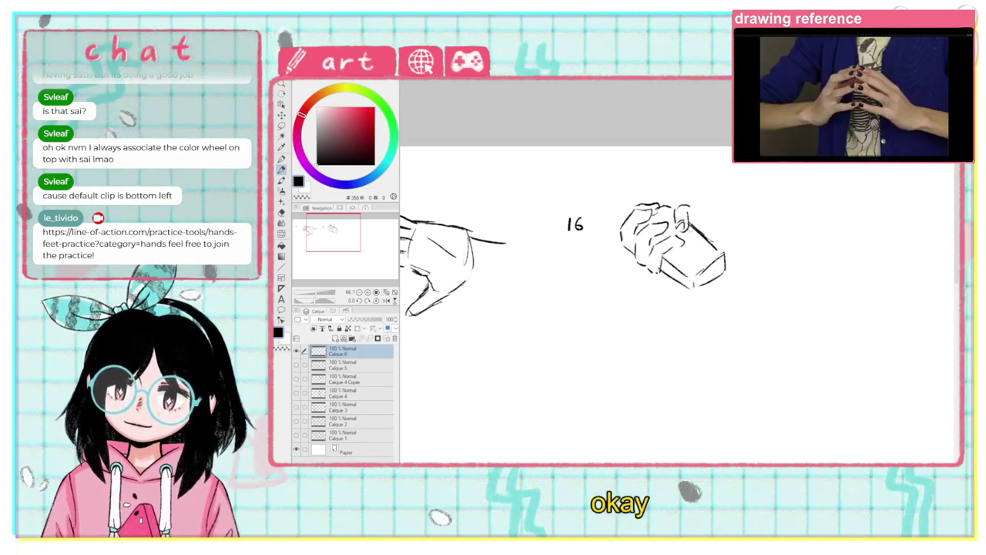
pyautogui.moveTo(686, 207); pyautogui.dragTo(695, 223)
# Step: Handwrite 17 to the right of the hand gripping the boxy object
pyautogui.moveTo(667, 346); pyautogui.dragTo(524, 348)
pyautogui.moveTo(633, 228); pyautogui.dragTo(643, 244)
pyautogui.moveTo(639, 235); pyautogui.dragTo(651, 236)
pyautogui.moveTo(571, 348)
pyautogui.mouseDown()
pyautogui.moveTo(513, 414)
pyautogui.moveTo(524, 371)
pyautogui.mouseUp()
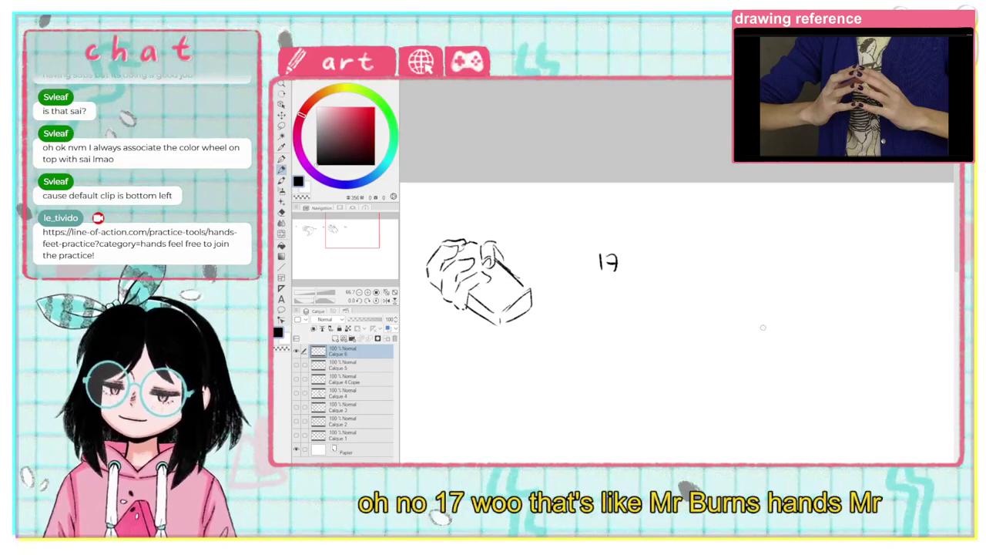
# Step: Sketch the right-hand half of pose 17 with its thumb, slanted fingers and wrist lines
pyautogui.moveTo(754, 316)
pyautogui.mouseDown()
pyautogui.moveTo(728, 302)
pyautogui.moveTo(723, 313)
pyautogui.moveTo(747, 331)
pyautogui.mouseUp()
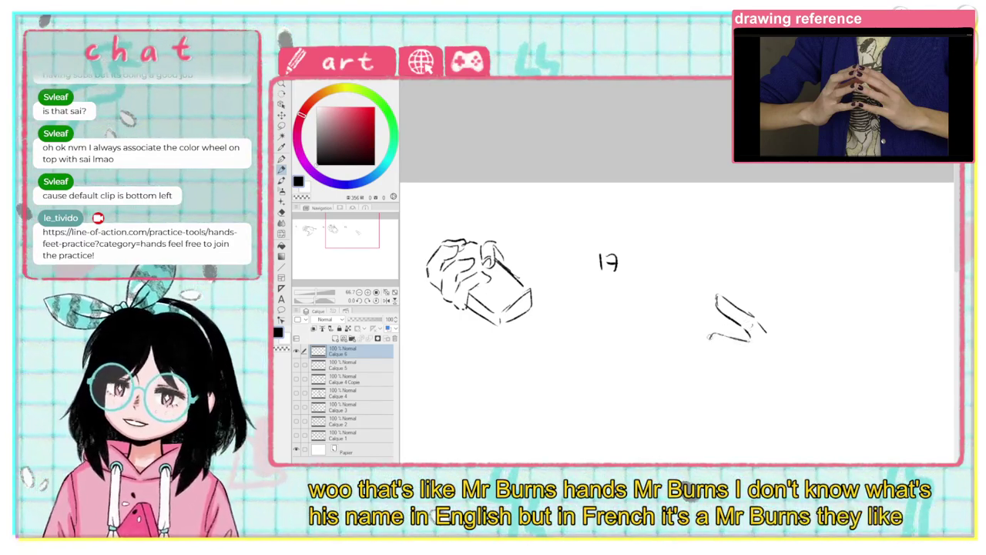
pyautogui.moveTo(712, 342); pyautogui.dragTo(800, 394)
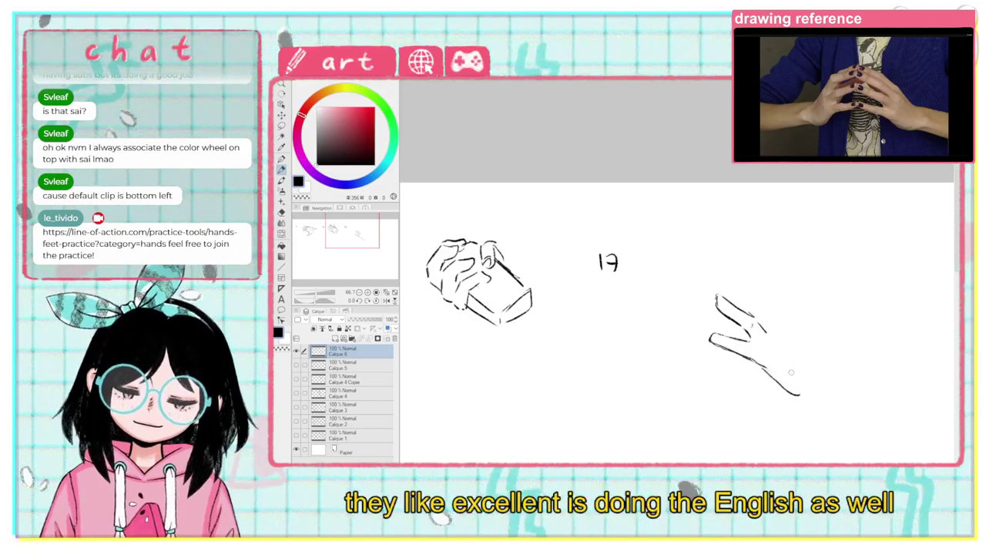
pyautogui.moveTo(752, 316)
pyautogui.mouseDown()
pyautogui.moveTo(780, 325)
pyautogui.moveTo(721, 274)
pyautogui.moveTo(726, 294)
pyautogui.moveTo(786, 314)
pyautogui.moveTo(821, 366)
pyautogui.mouseUp()
pyautogui.moveTo(721, 274); pyautogui.dragTo(706, 282)
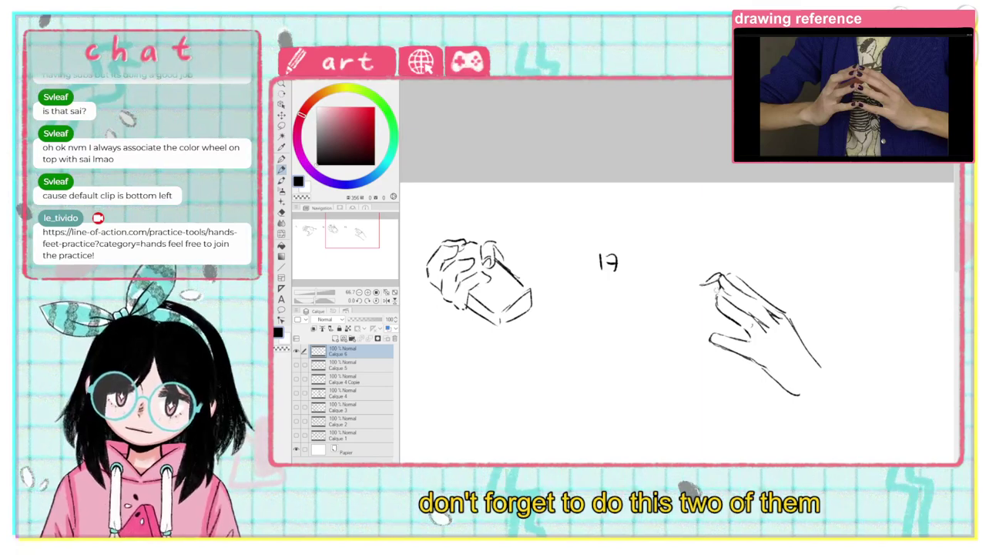
# Step: Sketch the mirrored left-hand half of pose 17 with its fingertips meeting those of the other hand
pyautogui.moveTo(693, 301)
pyautogui.mouseDown()
pyautogui.moveTo(714, 296)
pyautogui.moveTo(715, 310)
pyautogui.moveTo(688, 322)
pyautogui.moveTo(674, 347)
pyautogui.mouseUp()
pyautogui.moveTo(702, 333)
pyautogui.mouseDown()
pyautogui.moveTo(707, 339)
pyautogui.moveTo(678, 343)
pyautogui.moveTo(705, 350)
pyautogui.moveTo(674, 362)
pyautogui.mouseUp()
pyautogui.moveTo(681, 356); pyautogui.dragTo(652, 381)
pyautogui.moveTo(686, 300); pyautogui.dragTo(664, 326)
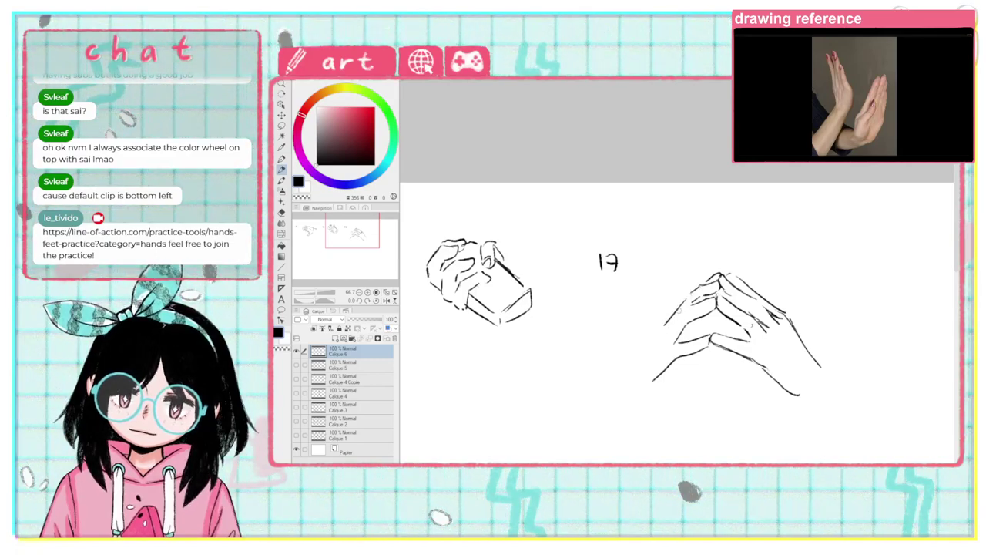
# Step: Handwrite 18 and sketch the upright hand with long fingers and forearm, plus the smaller second hand beside it
pyautogui.moveTo(692, 377)
pyautogui.mouseDown()
pyautogui.moveTo(685, 365)
pyautogui.moveTo(475, 306)
pyautogui.mouseUp()
pyautogui.moveTo(647, 203)
pyautogui.mouseDown()
pyautogui.moveTo(645, 221)
pyautogui.moveTo(657, 203)
pyautogui.mouseUp()
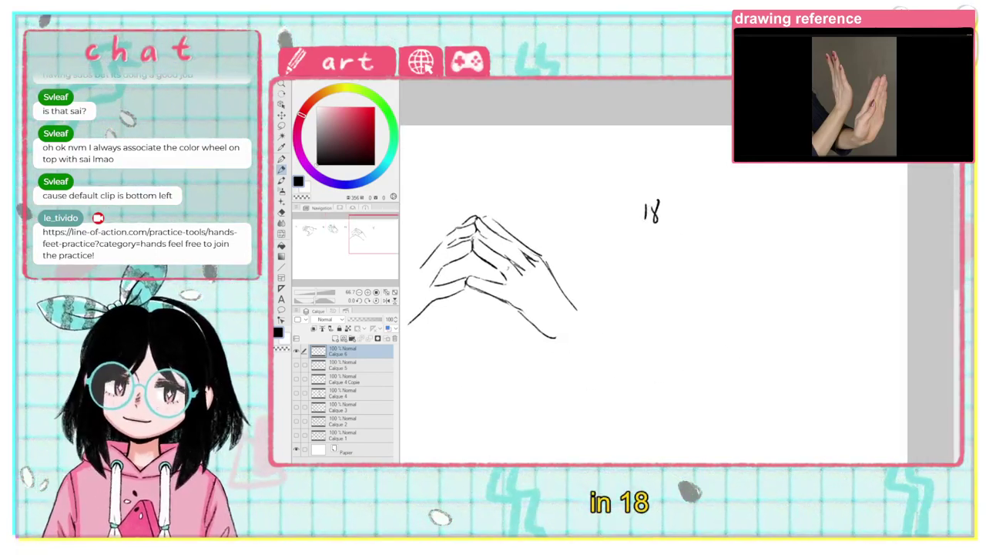
pyautogui.moveTo(712, 209); pyautogui.dragTo(729, 274)
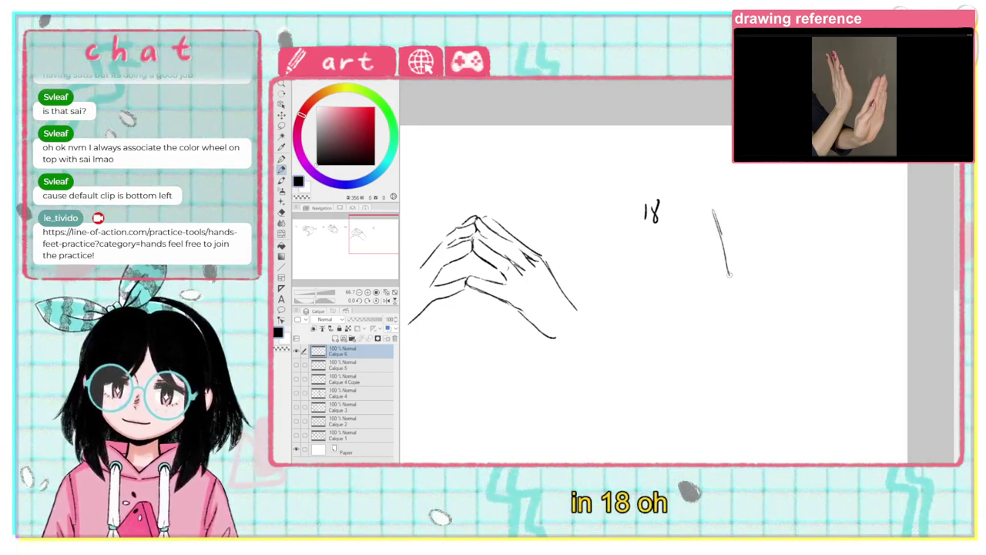
pyautogui.moveTo(712, 197)
pyautogui.mouseDown()
pyautogui.moveTo(738, 247)
pyautogui.moveTo(734, 229)
pyautogui.mouseUp()
pyautogui.moveTo(731, 191)
pyautogui.mouseDown()
pyautogui.moveTo(759, 233)
pyautogui.moveTo(774, 310)
pyautogui.mouseUp()
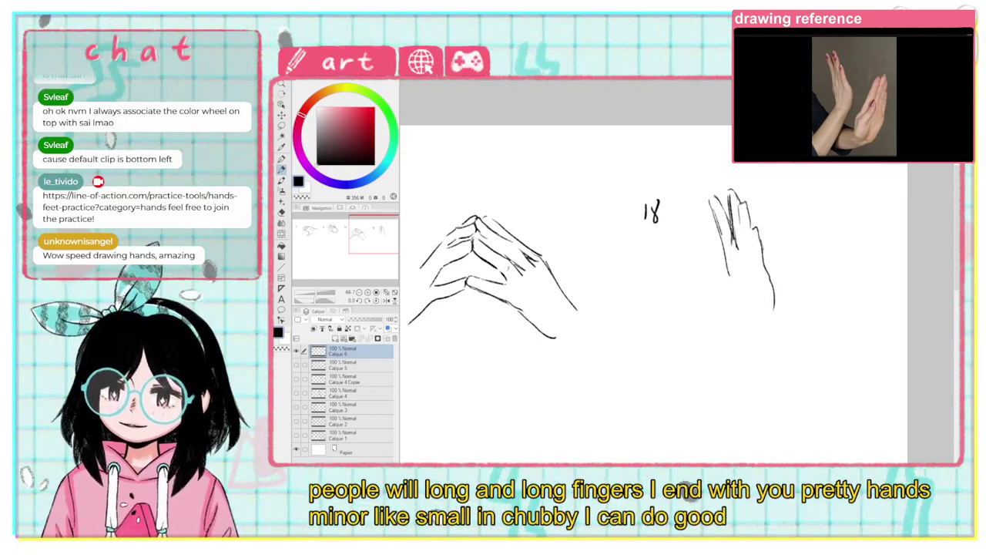
pyautogui.moveTo(728, 254); pyautogui.dragTo(729, 330)
pyautogui.moveTo(773, 305); pyautogui.dragTo(729, 413)
pyautogui.moveTo(731, 310); pyautogui.dragTo(677, 415)
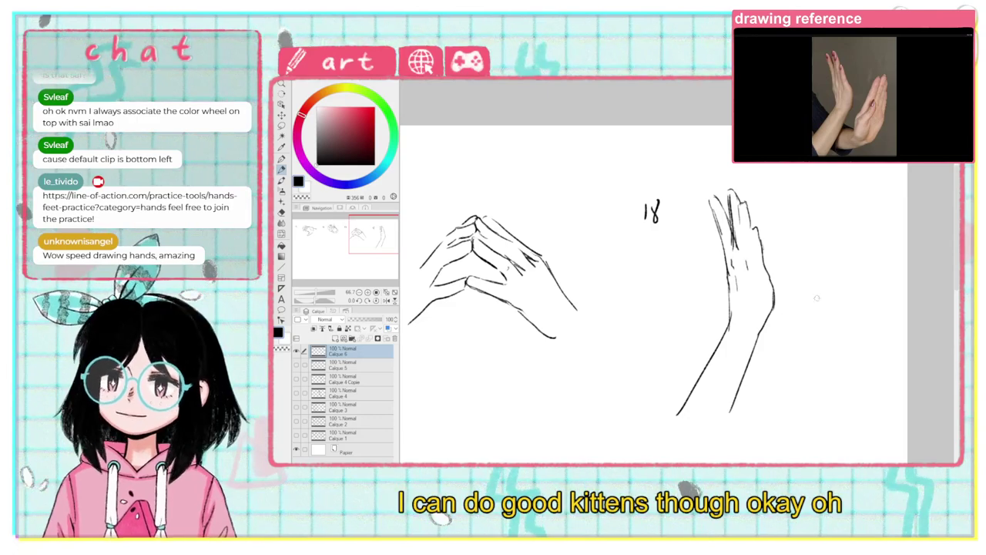
pyautogui.moveTo(803, 309)
pyautogui.mouseDown()
pyautogui.moveTo(803, 319)
pyautogui.moveTo(838, 233)
pyautogui.moveTo(858, 253)
pyautogui.moveTo(835, 337)
pyautogui.mouseUp()
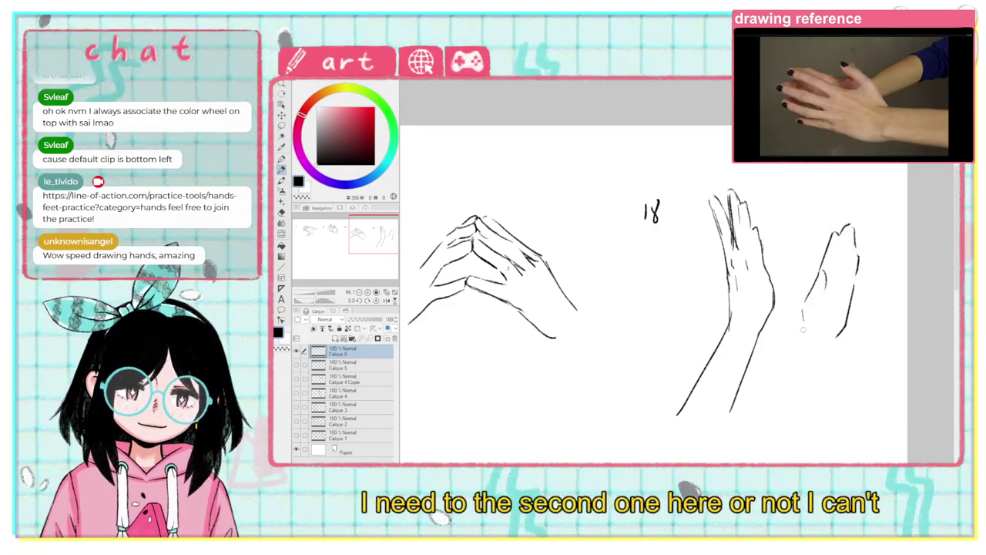
# Step: Start a second row of poses by handwriting 19 below hand 15
pyautogui.moveTo(520, 398); pyautogui.dragTo(801, 282)
pyautogui.moveTo(432, 313); pyautogui.dragTo(802, 370)
pyautogui.moveTo(518, 305)
pyautogui.mouseDown()
pyautogui.moveTo(518, 319)
pyautogui.moveTo(531, 320)
pyautogui.mouseUp()
pyautogui.moveTo(593, 400); pyautogui.dragTo(502, 308)
# Step: Sketch the overlapping hands beside number 19 with spread horizontal fingers, a raised thumb and both forearms
pyautogui.moveTo(558, 319); pyautogui.dragTo(601, 364)
pyautogui.moveTo(649, 304)
pyautogui.mouseDown()
pyautogui.moveTo(578, 275)
pyautogui.moveTo(620, 312)
pyautogui.moveTo(566, 299)
pyautogui.moveTo(620, 331)
pyautogui.moveTo(562, 323)
pyautogui.moveTo(616, 351)
pyautogui.moveTo(581, 344)
pyautogui.moveTo(630, 367)
pyautogui.mouseUp()
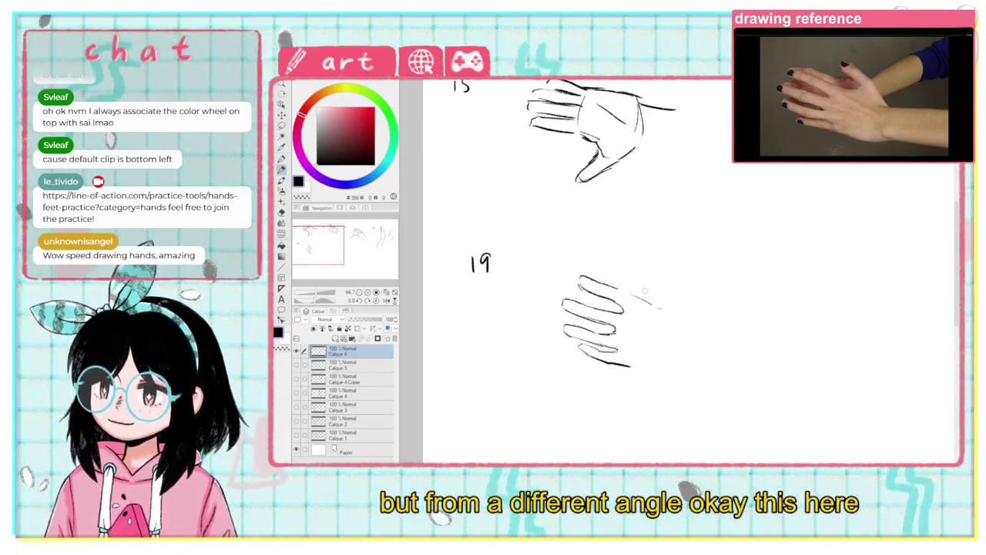
pyautogui.moveTo(656, 299); pyautogui.dragTo(695, 306)
pyautogui.moveTo(667, 287)
pyautogui.mouseDown()
pyautogui.moveTo(638, 271)
pyautogui.moveTo(664, 302)
pyautogui.moveTo(564, 300)
pyautogui.moveTo(571, 328)
pyautogui.moveTo(589, 332)
pyautogui.mouseUp()
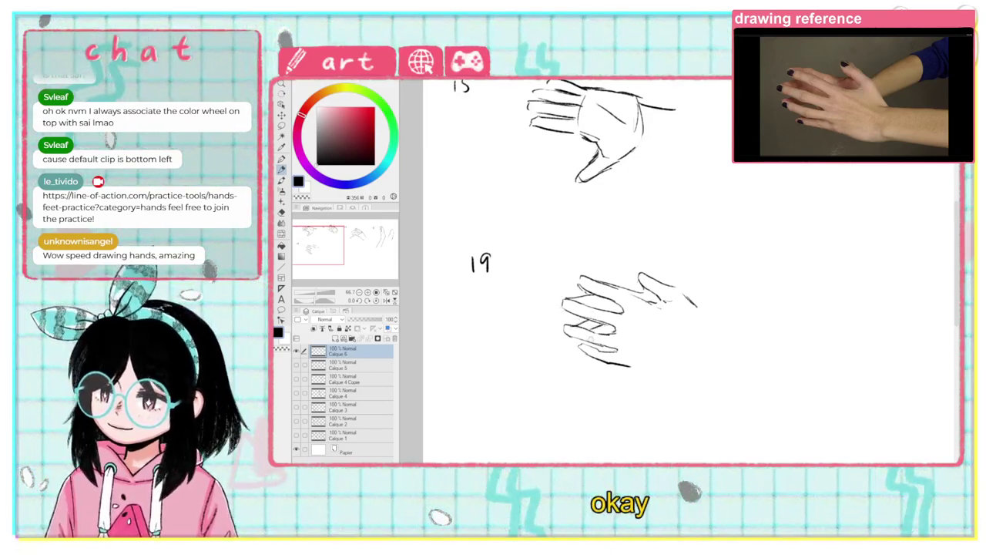
pyautogui.moveTo(687, 301); pyautogui.dragTo(781, 274)
pyautogui.moveTo(681, 291)
pyautogui.mouseDown()
pyautogui.moveTo(703, 327)
pyautogui.moveTo(787, 340)
pyautogui.mouseUp()
# Step: Handwrite 20 to the right of the overlapping hands
pyautogui.moveTo(626, 366)
pyautogui.mouseDown()
pyautogui.moveTo(681, 363)
pyautogui.moveTo(732, 381)
pyautogui.moveTo(512, 378)
pyautogui.mouseUp()
pyautogui.moveTo(631, 279)
pyautogui.mouseDown()
pyautogui.moveTo(640, 292)
pyautogui.moveTo(646, 275)
pyautogui.mouseUp()
pyautogui.moveTo(642, 388); pyautogui.dragTo(554, 307)
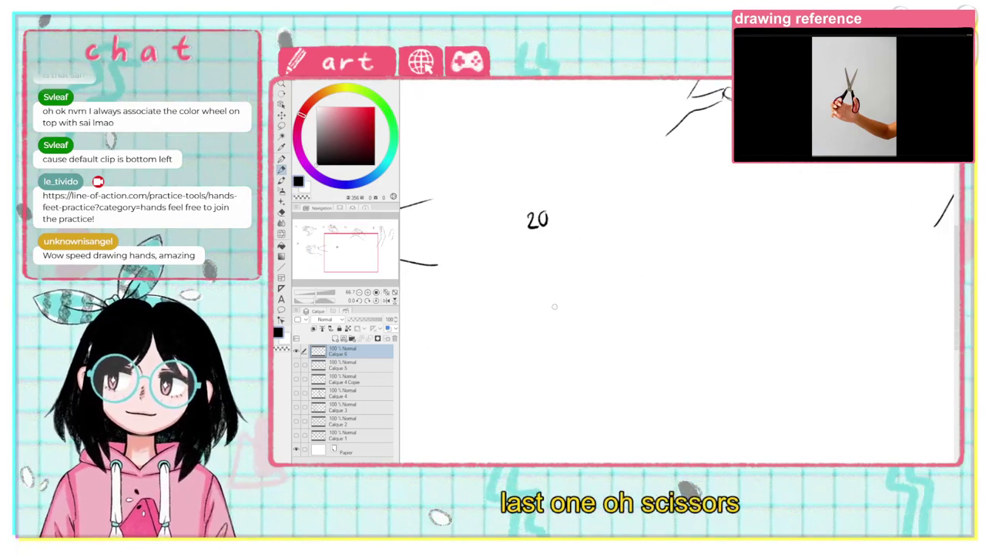
pyautogui.moveTo(540, 340); pyautogui.dragTo(532, 313)
# Step: Sketch the hand beside number 20 with curled fingers, raised thumb and forearm, holding an open pair of scissors
pyautogui.moveTo(673, 254)
pyautogui.mouseDown()
pyautogui.moveTo(627, 235)
pyautogui.moveTo(639, 259)
pyautogui.moveTo(614, 265)
pyautogui.moveTo(612, 304)
pyautogui.mouseUp()
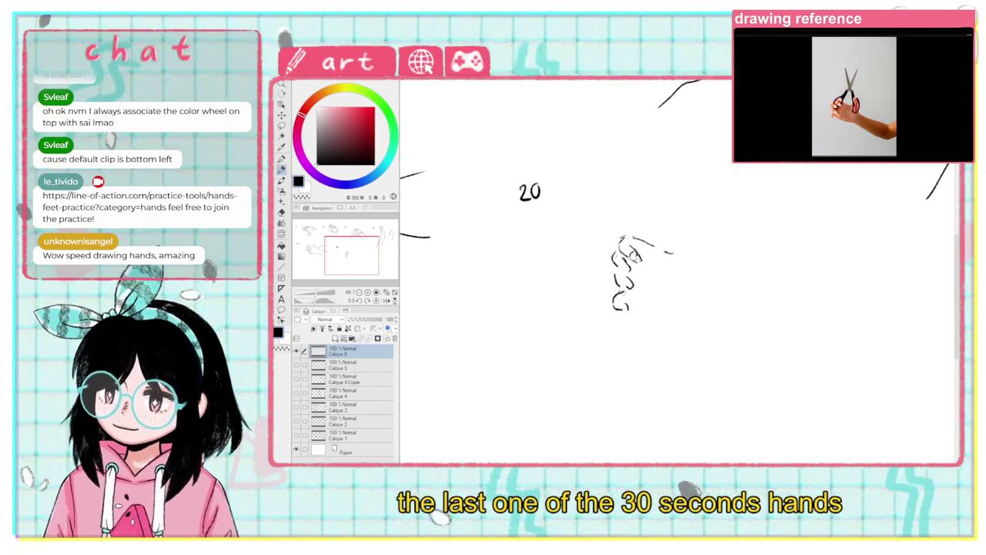
pyautogui.moveTo(681, 239)
pyautogui.mouseDown()
pyautogui.moveTo(683, 218)
pyautogui.moveTo(700, 262)
pyautogui.moveTo(694, 297)
pyautogui.mouseUp()
pyautogui.moveTo(668, 266); pyautogui.dragTo(677, 313)
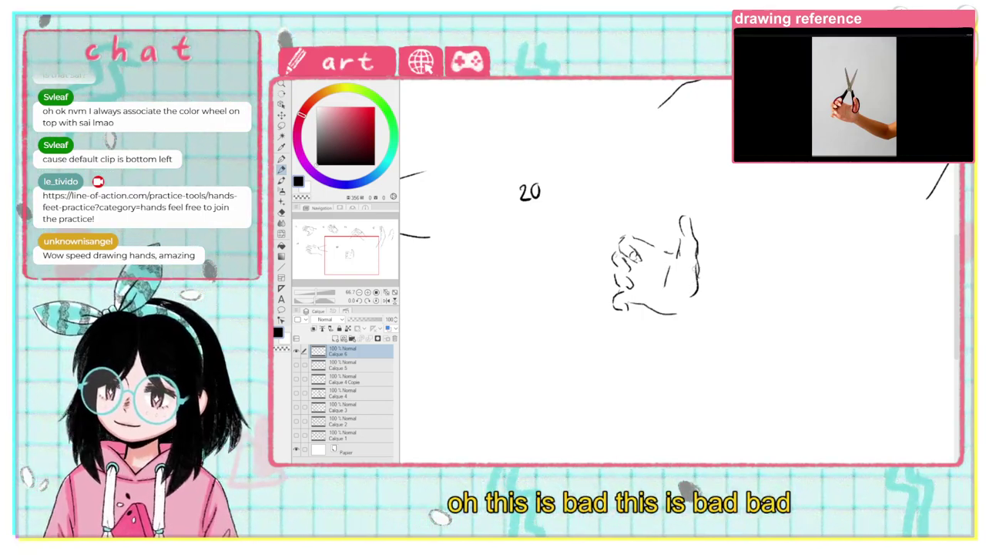
pyautogui.moveTo(698, 279); pyautogui.dragTo(794, 322)
pyautogui.moveTo(686, 311); pyautogui.dragTo(788, 379)
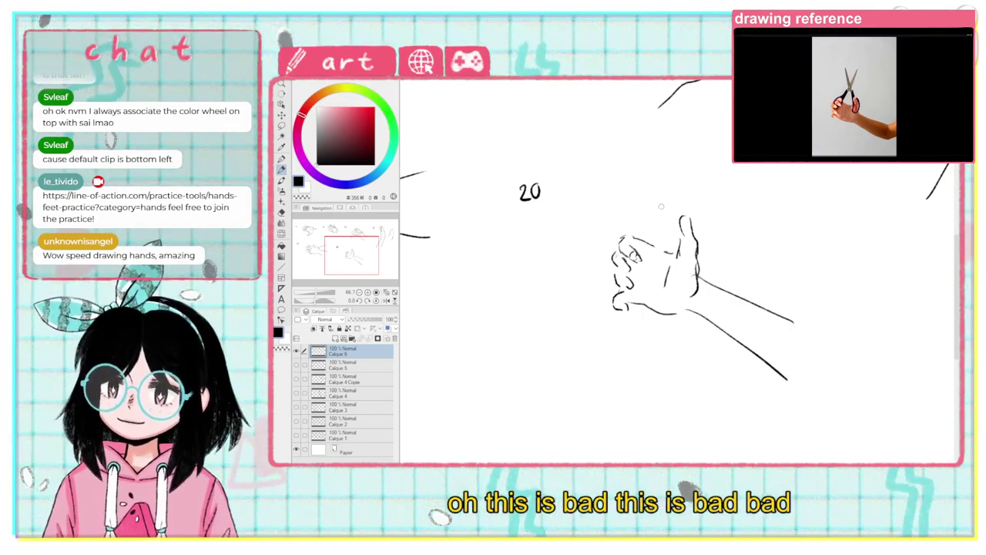
pyautogui.moveTo(676, 230)
pyautogui.mouseDown()
pyautogui.moveTo(682, 204)
pyautogui.moveTo(654, 214)
pyautogui.moveTo(648, 237)
pyautogui.moveTo(623, 257)
pyautogui.moveTo(644, 214)
pyautogui.moveTo(671, 197)
pyautogui.moveTo(638, 122)
pyautogui.mouseUp()
pyautogui.moveTo(678, 127); pyautogui.dragTo(649, 215)
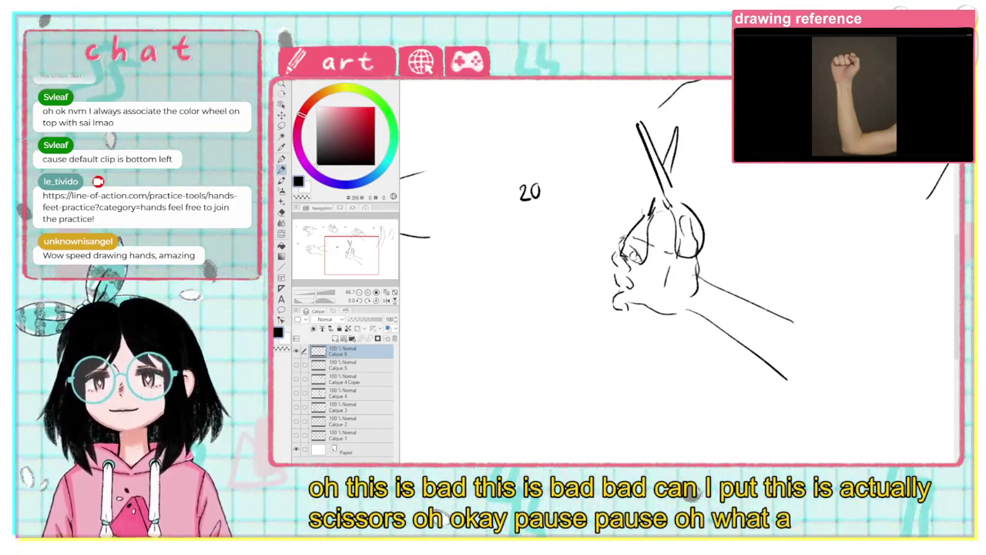
# Step: Review sketches 15 to 20 as a whole page, switching to layer Calque 5 with poses 1 to 14 and back
pyautogui.scroll(3, 564, 312)
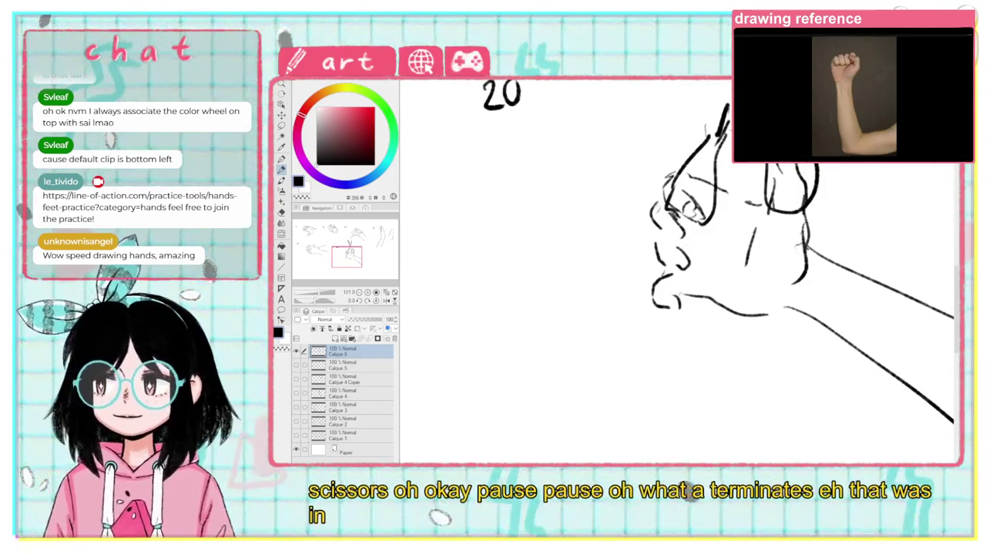
pyautogui.scroll(-2, 611, 330)
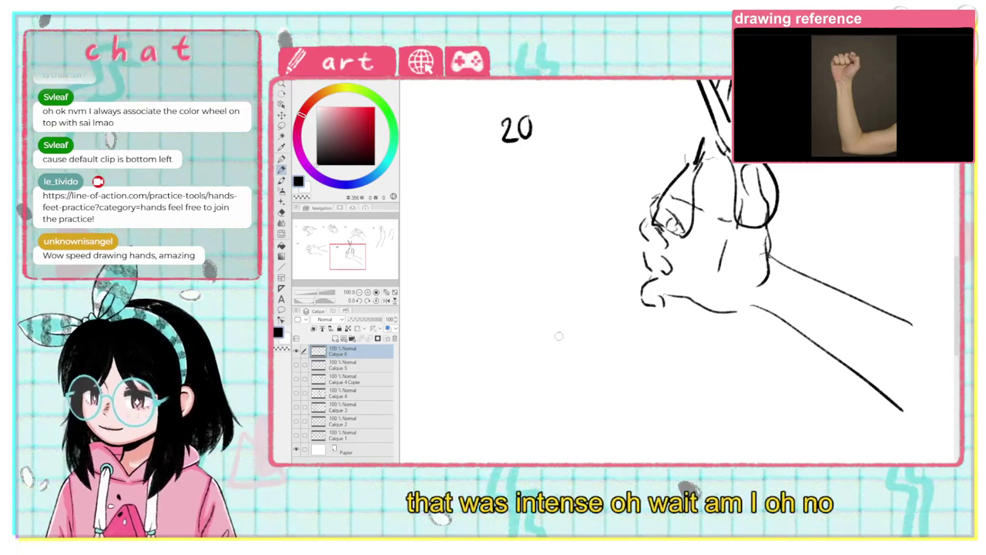
pyautogui.scroll(-2, 562, 314)
pyautogui.scroll(-2, 561, 314)
pyautogui.moveTo(507, 324)
pyautogui.mouseDown()
pyautogui.moveTo(625, 350)
pyautogui.moveTo(598, 336)
pyautogui.mouseUp()
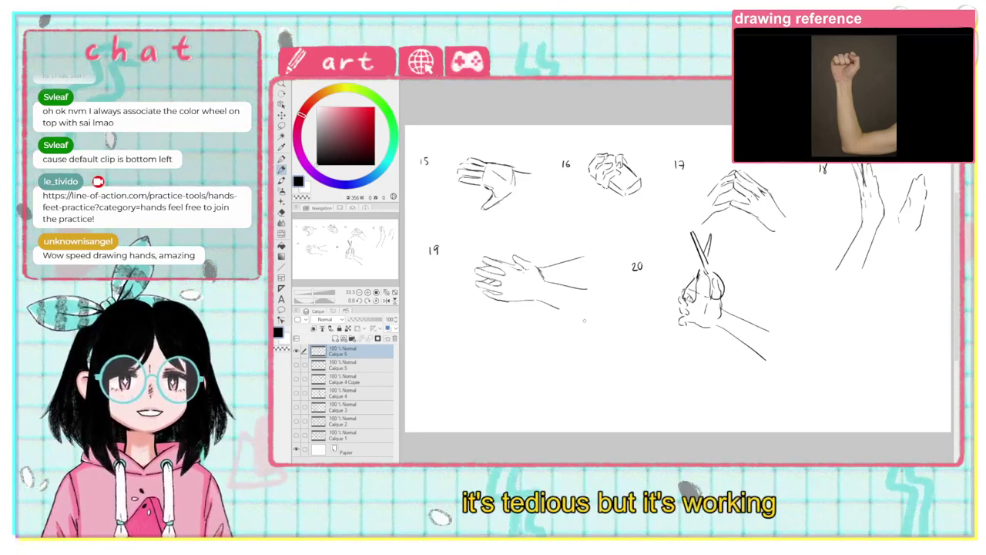
pyautogui.moveTo(596, 363)
pyautogui.mouseDown()
pyautogui.moveTo(579, 378)
pyautogui.moveTo(609, 367)
pyautogui.moveTo(600, 352)
pyautogui.mouseUp()
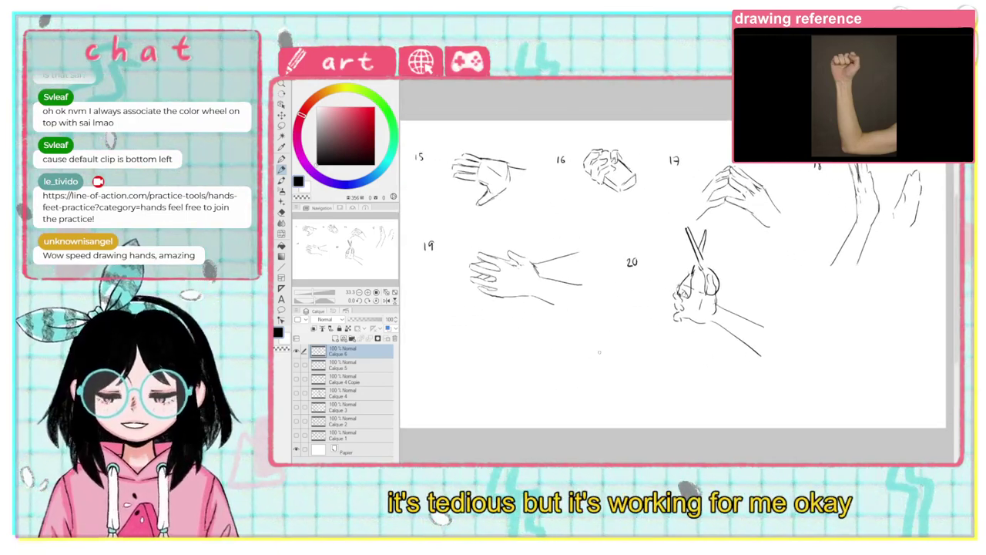
pyautogui.click(296, 351)
pyautogui.click(296, 364)
pyautogui.moveTo(515, 349)
pyautogui.mouseDown()
pyautogui.moveTo(563, 358)
pyautogui.moveTo(533, 344)
pyautogui.moveTo(517, 365)
pyautogui.moveTo(494, 352)
pyautogui.mouseUp()
pyautogui.scroll(-1, 503, 363)
pyautogui.scroll(1, 505, 367)
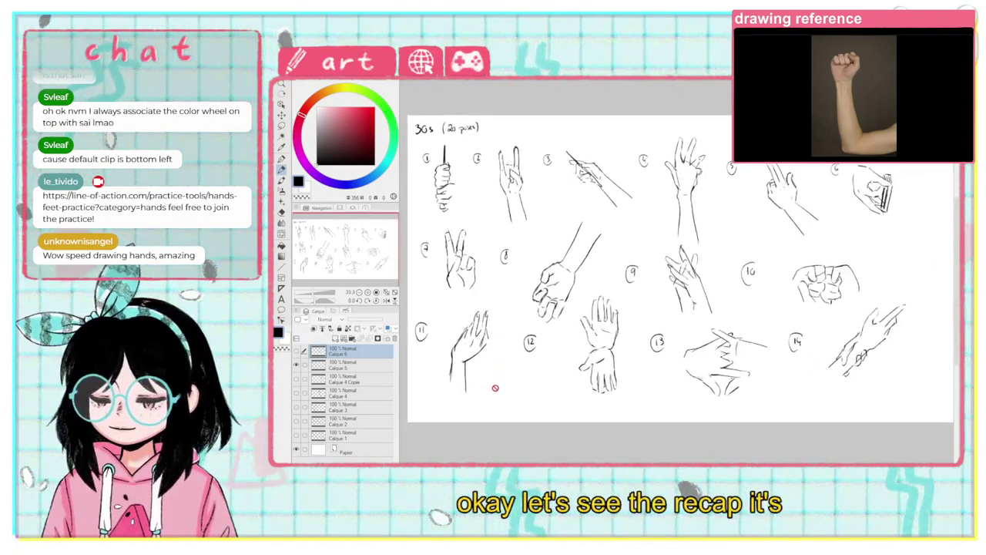
pyautogui.moveTo(569, 367)
pyautogui.mouseDown()
pyautogui.moveTo(544, 386)
pyautogui.moveTo(573, 374)
pyautogui.moveTo(516, 376)
pyautogui.moveTo(555, 359)
pyautogui.mouseUp()
pyautogui.click(296, 365)
pyautogui.click(297, 351)
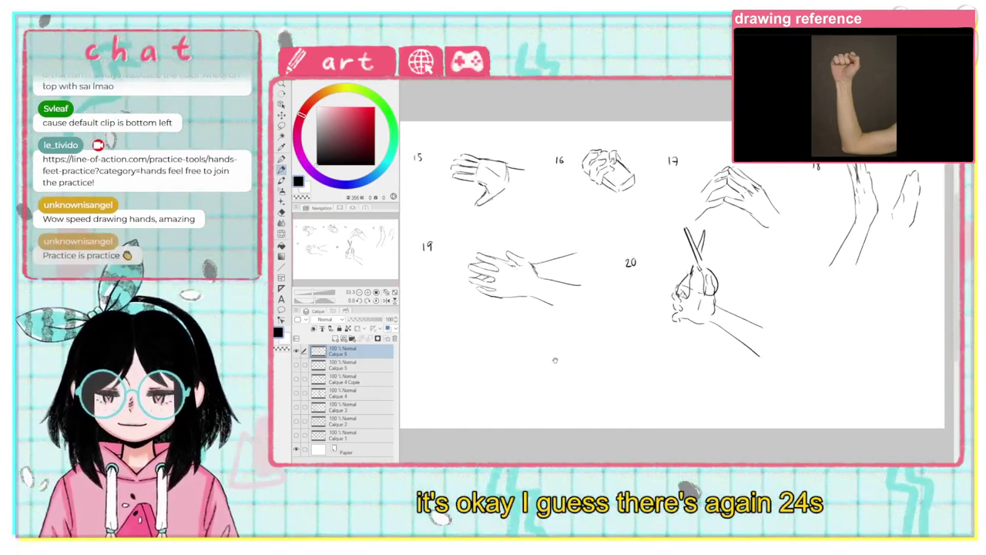
# Step: Examine hand sketches 18 and 20 up close and compare them with the whole page of poses 15 to 20
pyautogui.moveTo(810, 253)
pyautogui.mouseDown()
pyautogui.moveTo(632, 320)
pyautogui.moveTo(643, 334)
pyautogui.moveTo(598, 347)
pyautogui.mouseUp()
pyautogui.scroll(1, 631, 321)
pyautogui.scroll(1, 598, 346)
pyautogui.moveTo(612, 288); pyautogui.dragTo(593, 329)
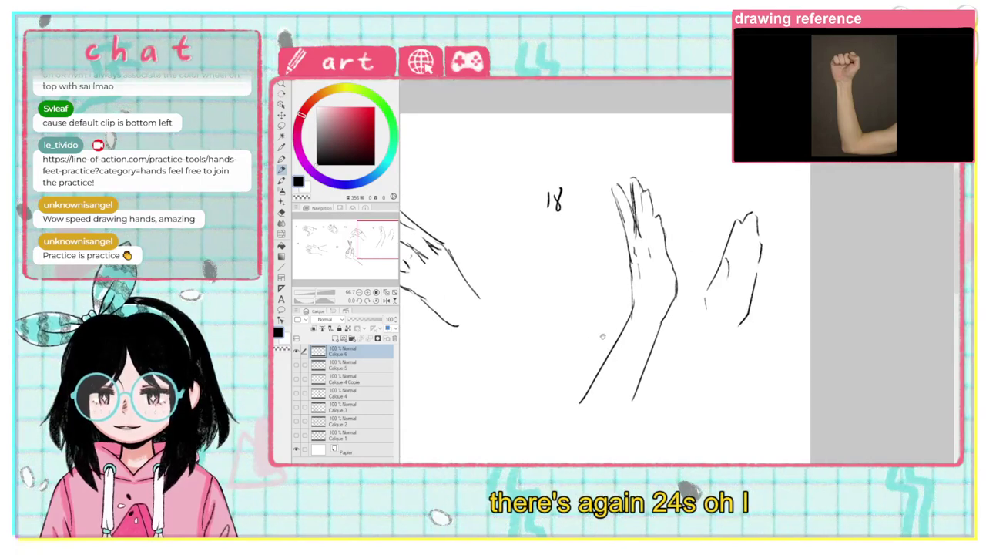
pyautogui.scroll(-1, 524, 392)
pyautogui.moveTo(497, 389)
pyautogui.mouseDown()
pyautogui.moveTo(639, 296)
pyautogui.moveTo(837, 215)
pyautogui.mouseUp()
pyautogui.scroll(-1, 521, 356)
pyautogui.moveTo(496, 362)
pyautogui.mouseDown()
pyautogui.moveTo(589, 365)
pyautogui.moveTo(581, 358)
pyautogui.mouseUp()
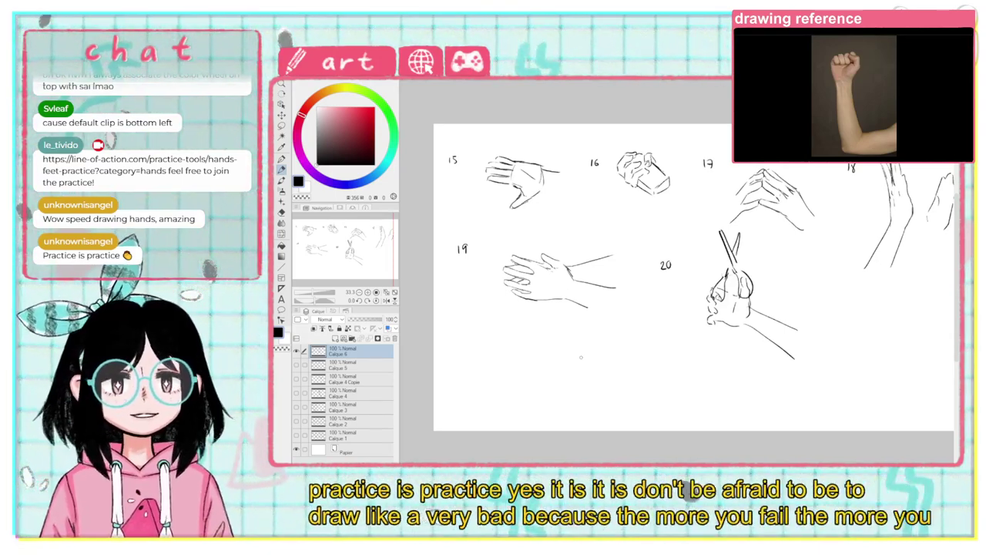
pyautogui.moveTo(661, 354); pyautogui.dragTo(554, 410)
pyautogui.scroll(1, 564, 367)
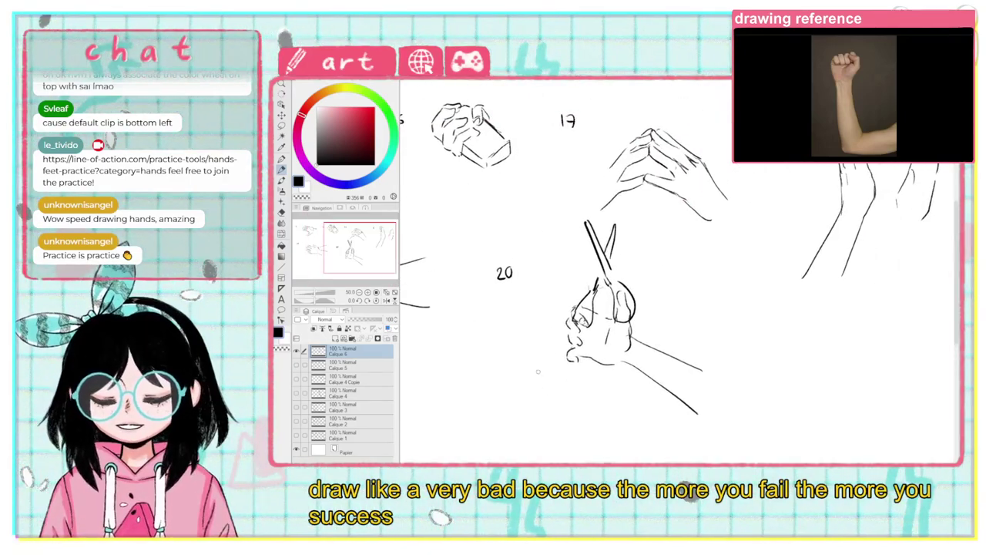
pyautogui.scroll(-1, 538, 373)
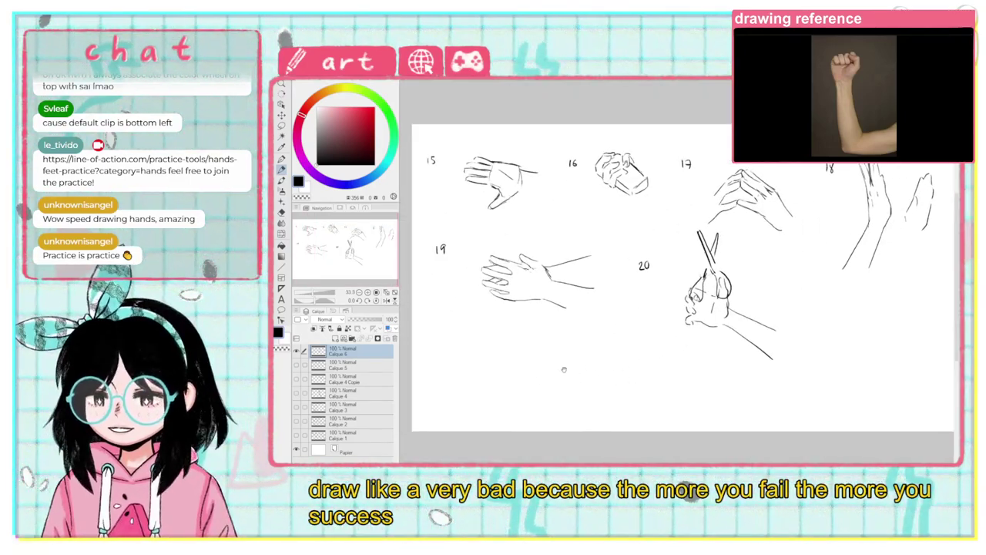
pyautogui.moveTo(564, 373); pyautogui.dragTo(530, 375)
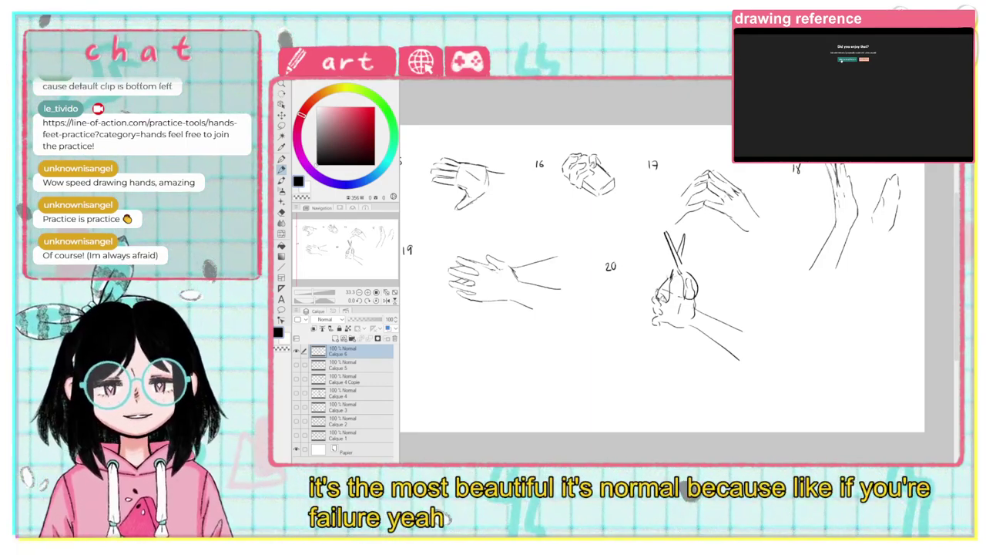
# Step: Leave the finished reference session and return to the hands practice setup page of Line of Action
pyautogui.click(841, 59)
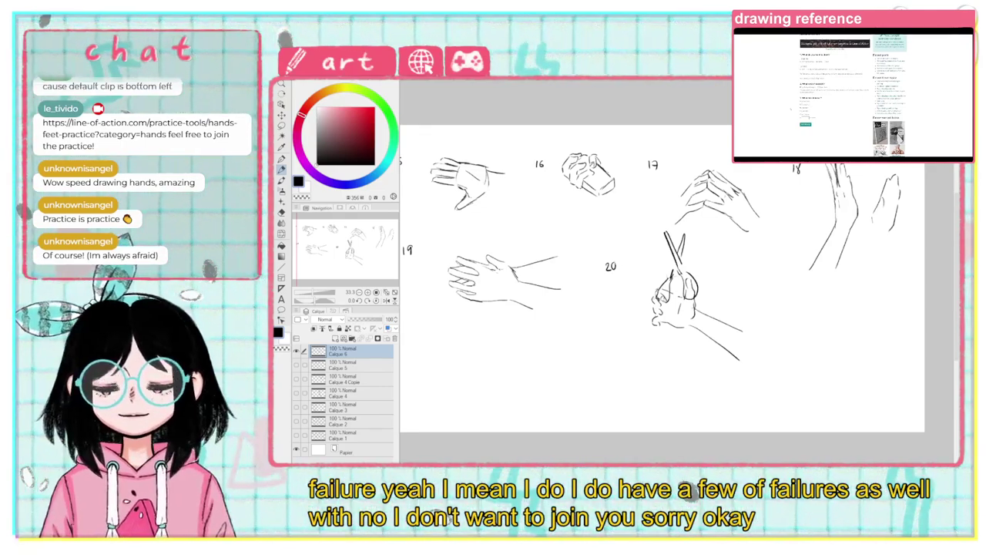
pyautogui.scroll(3, 547, 327)
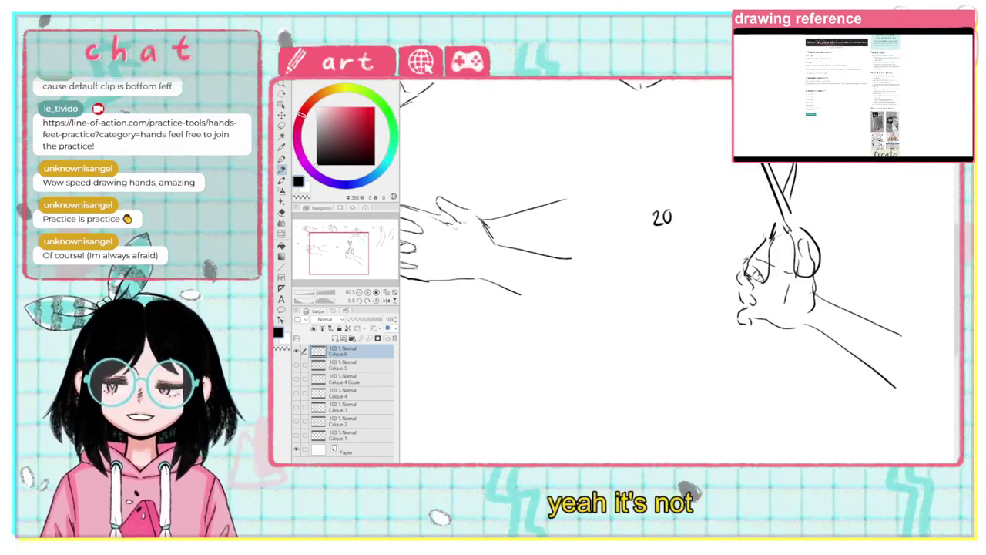
pyautogui.scroll(2, 520, 311)
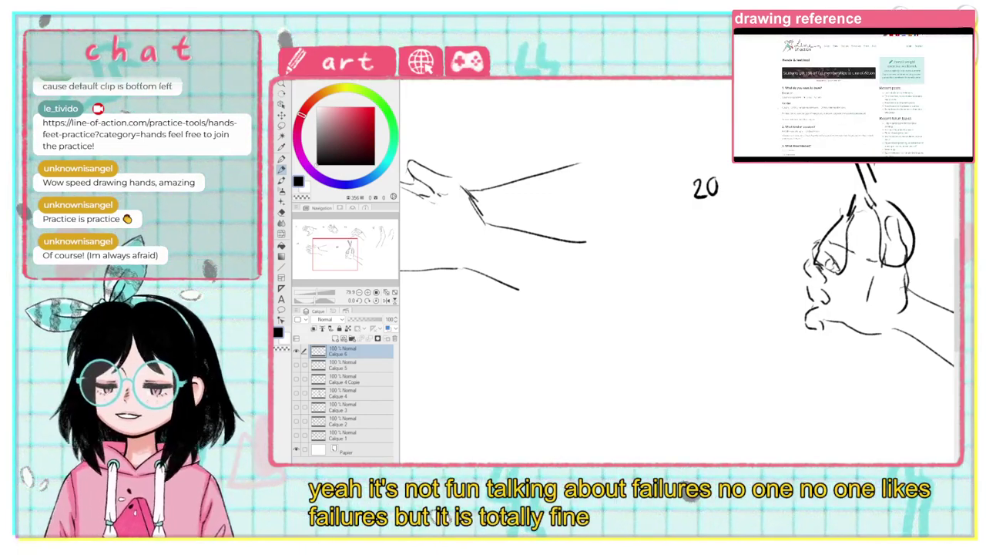
pyautogui.scroll(-1, 565, 300)
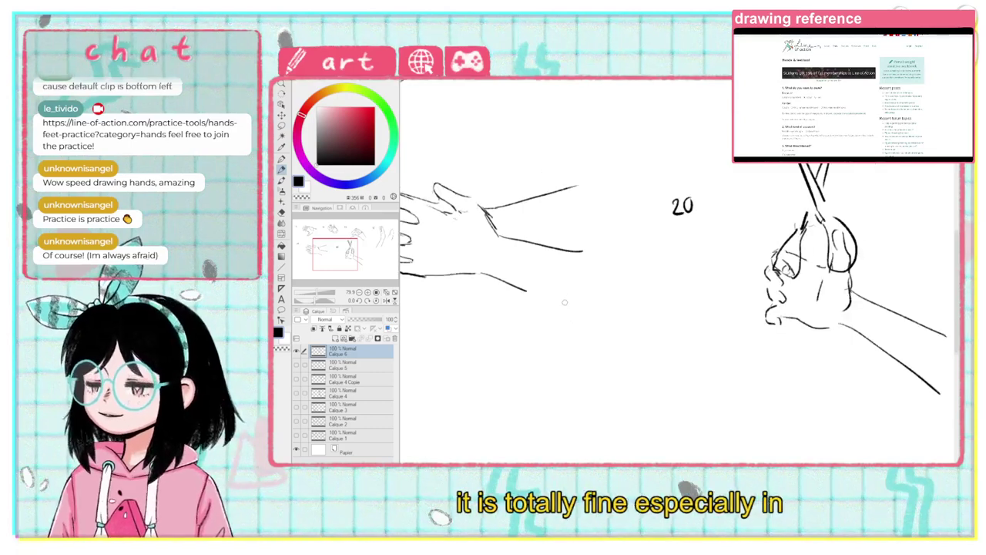
pyautogui.scroll(-2, 565, 302)
pyautogui.moveTo(521, 251)
pyautogui.mouseDown()
pyautogui.moveTo(583, 280)
pyautogui.moveTo(554, 262)
pyautogui.mouseUp()
pyautogui.scroll(-1, 558, 266)
pyautogui.scroll(1, 570, 286)
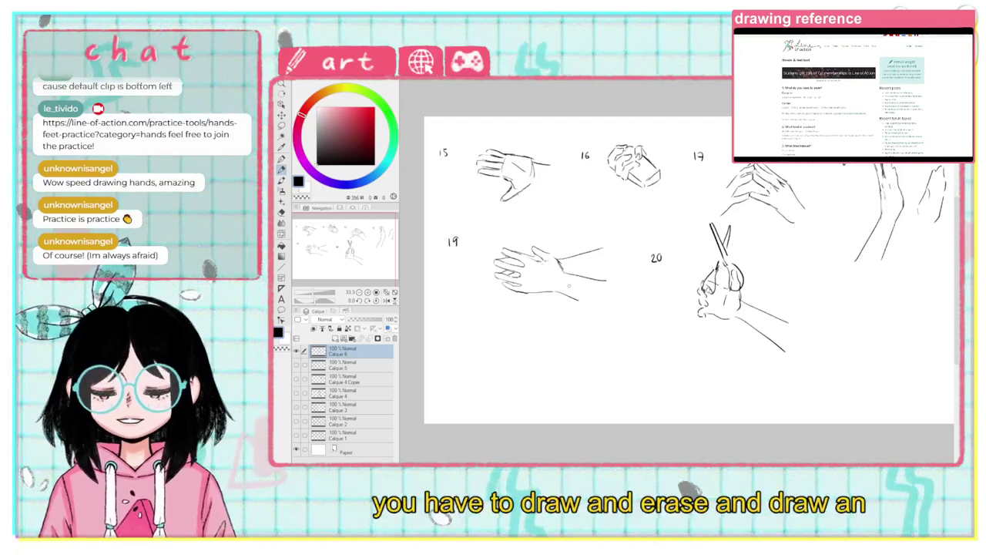
pyautogui.scroll(2, 600, 371)
pyautogui.scroll(-2, 600, 372)
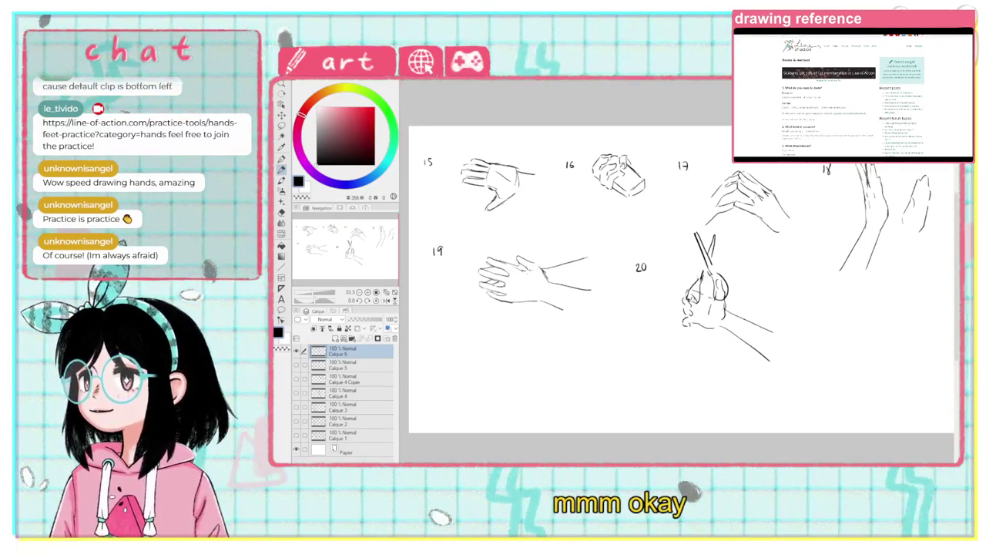
pyautogui.scroll(-1, 853, 96)
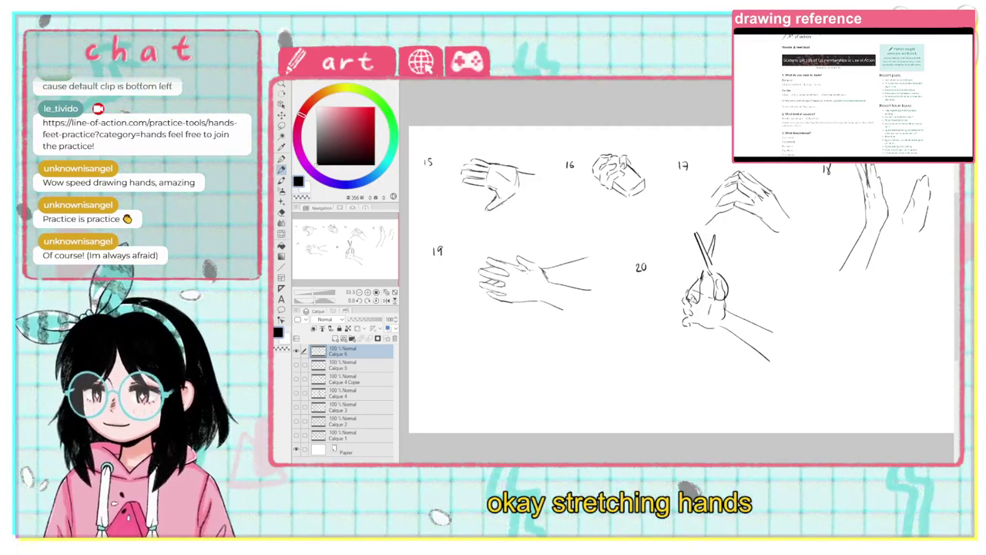
# Step: Show layer Calque 5 together with Calque 6 to compare all 20 poses, and hide both layers to leave a blank page
pyautogui.click(297, 351)
pyautogui.click(296, 351)
pyautogui.click(296, 365)
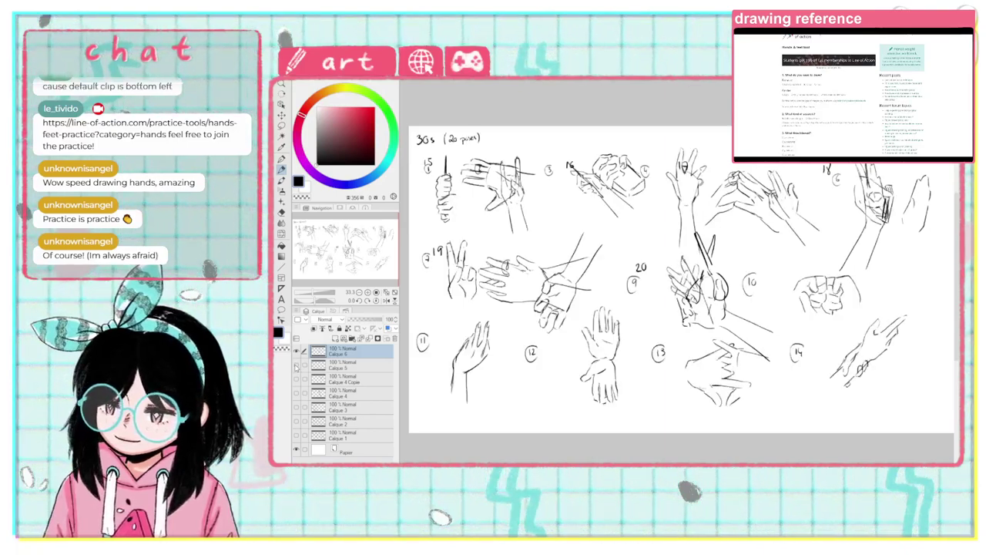
pyautogui.moveTo(297, 367); pyautogui.dragTo(297, 352)
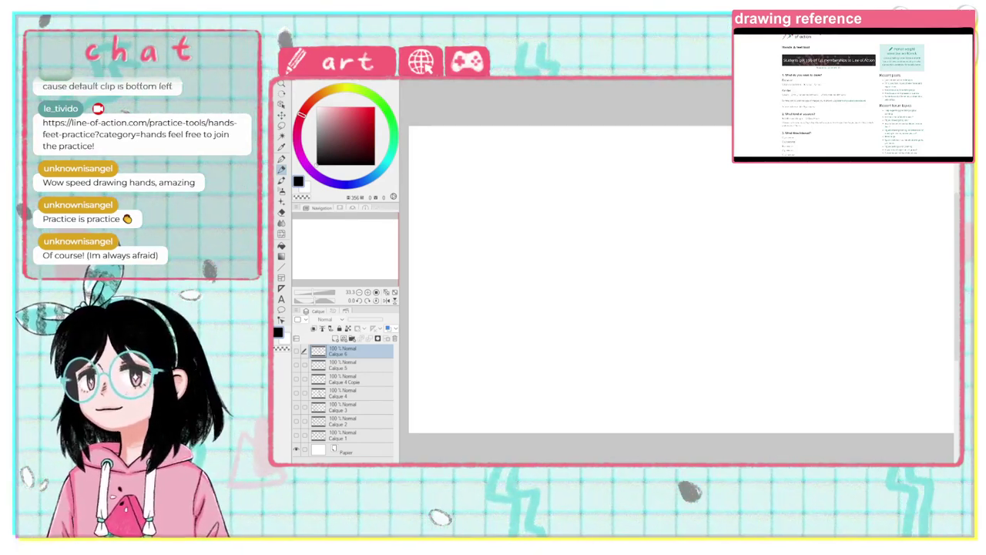
# Step: Bring the time interval options of the reference site's practice setup page into view
pyautogui.scroll(-2, 853, 97)
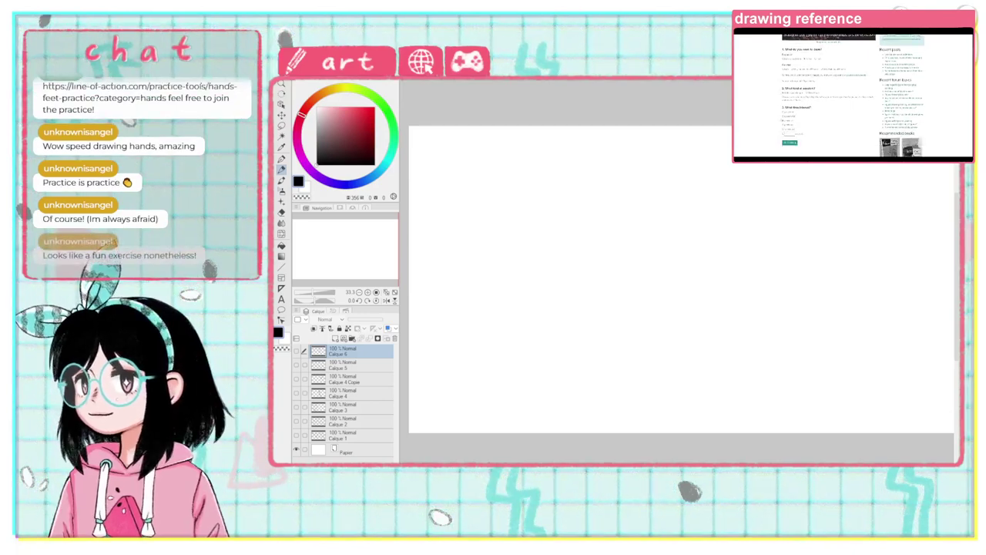
pyautogui.scroll(-1, 853, 96)
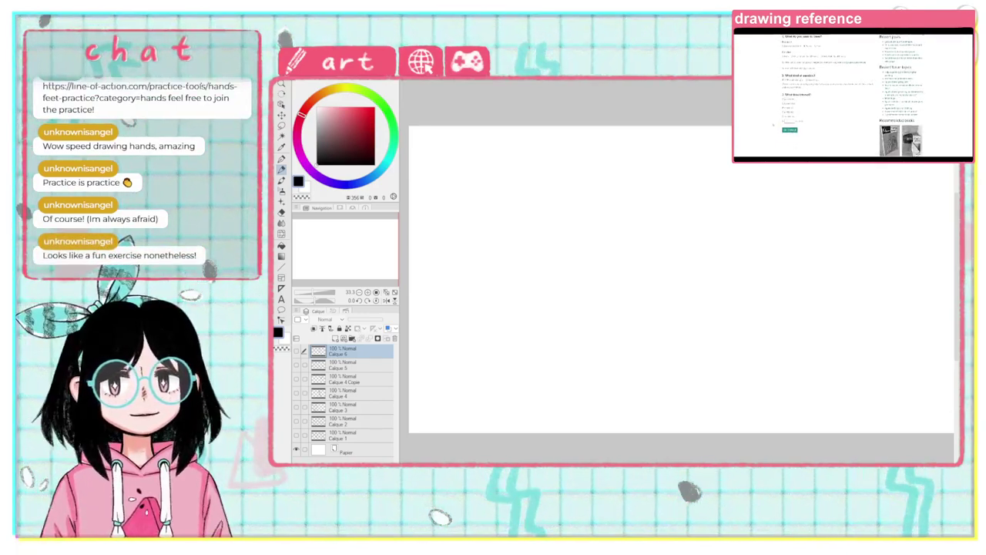